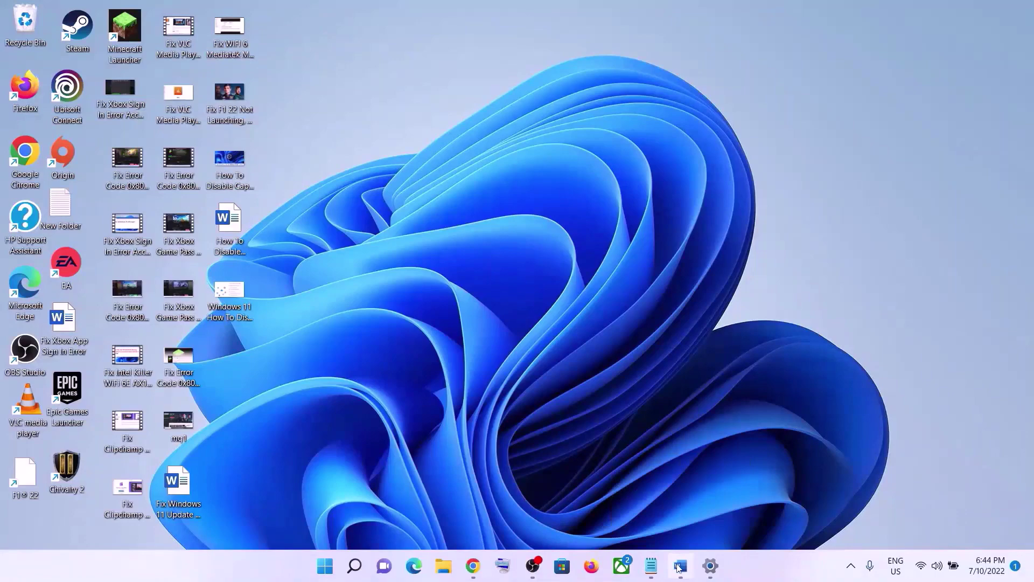
- Run the Windows Update troubleshooter from the other troubleshooters in the System settings
{"action": "left_click", "coordinate": [679, 565]}
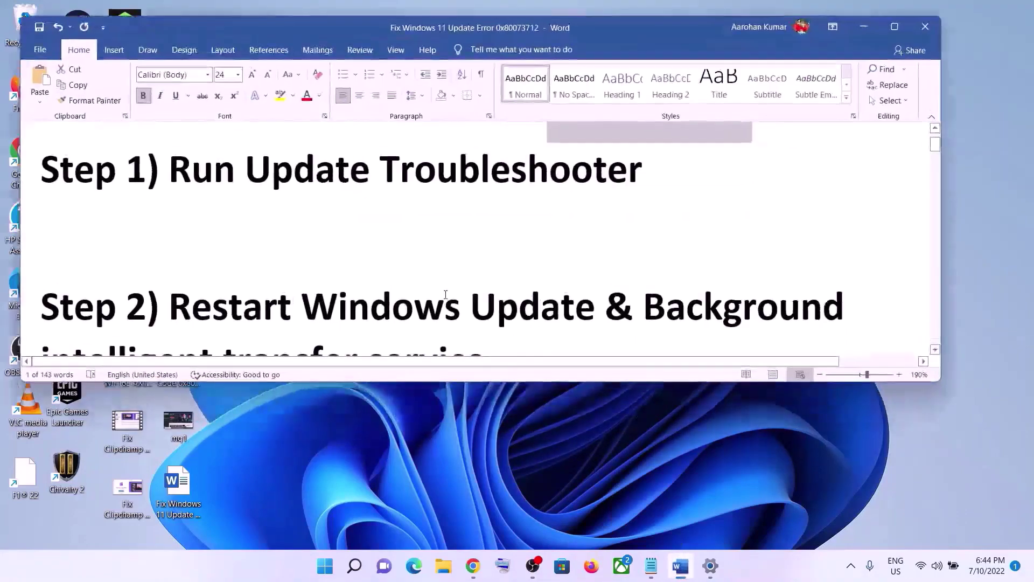
{"action": "left_click", "coordinate": [325, 564]}
{"action": "left_click", "coordinate": [485, 223]}
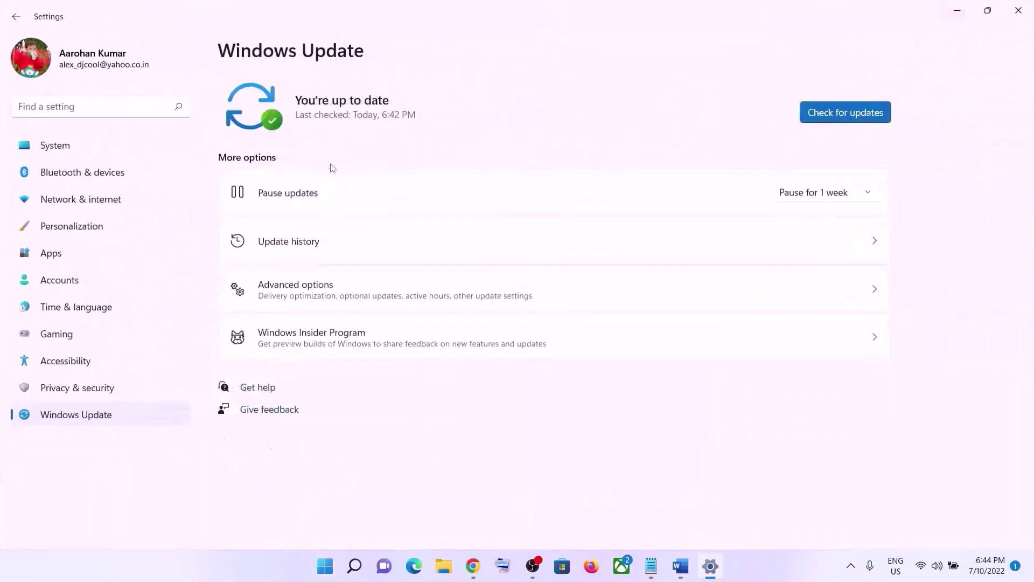
{"action": "left_click", "coordinate": [76, 150]}
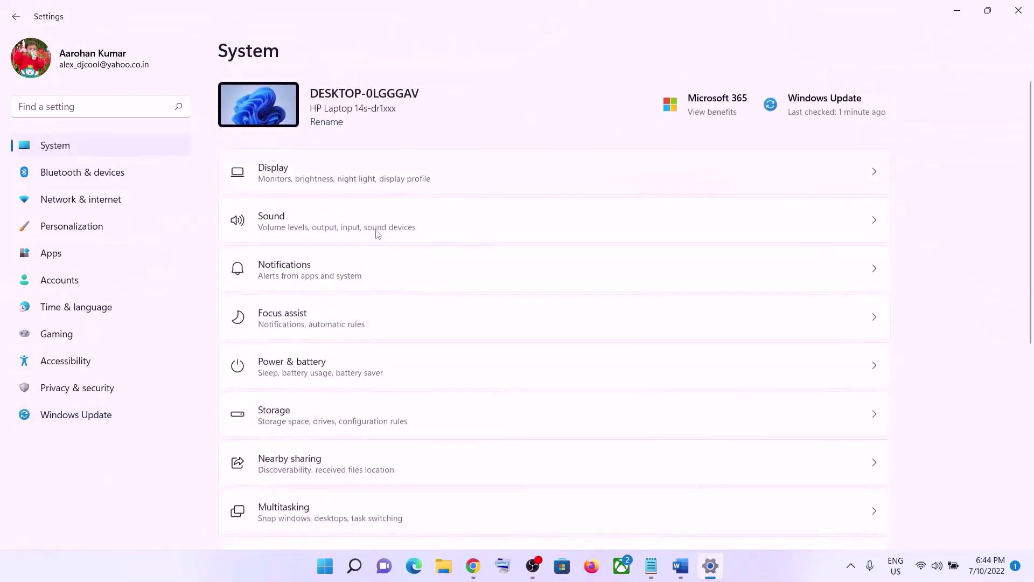
{"action": "scroll", "coordinate": [345, 317], "scroll_direction": "down", "scroll_amount": 5}
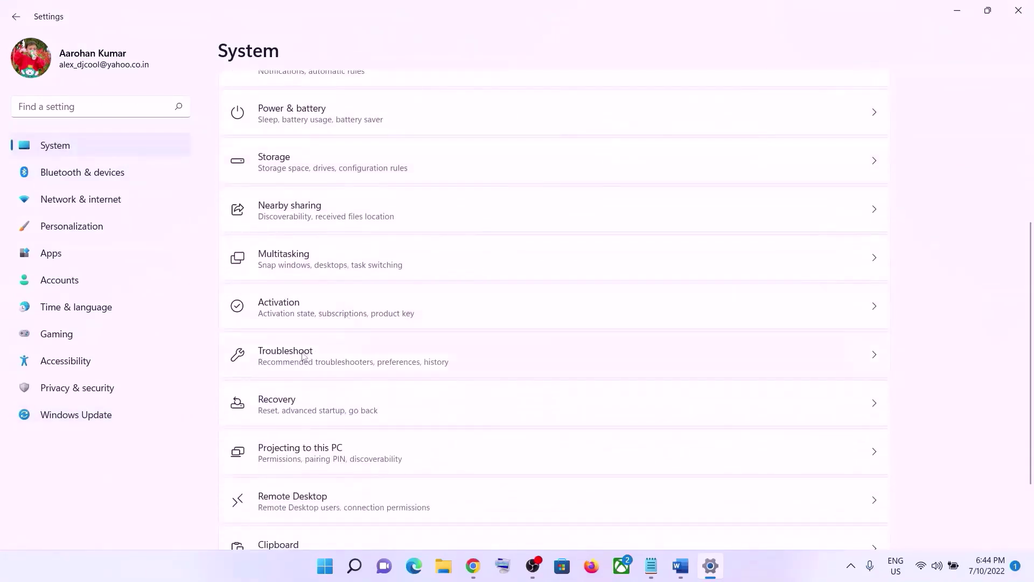
{"action": "left_click", "coordinate": [310, 360]}
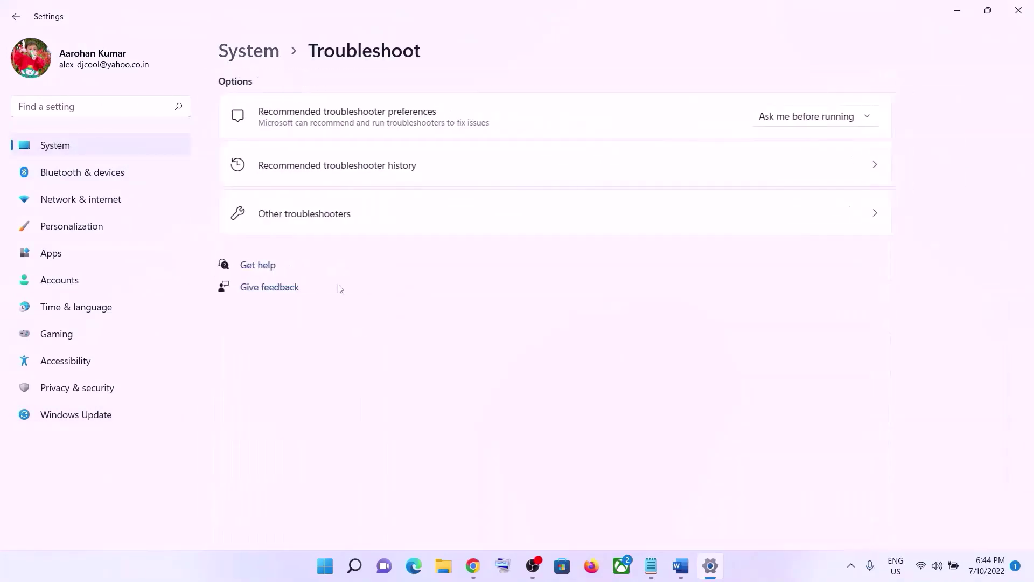
{"action": "left_click", "coordinate": [318, 223]}
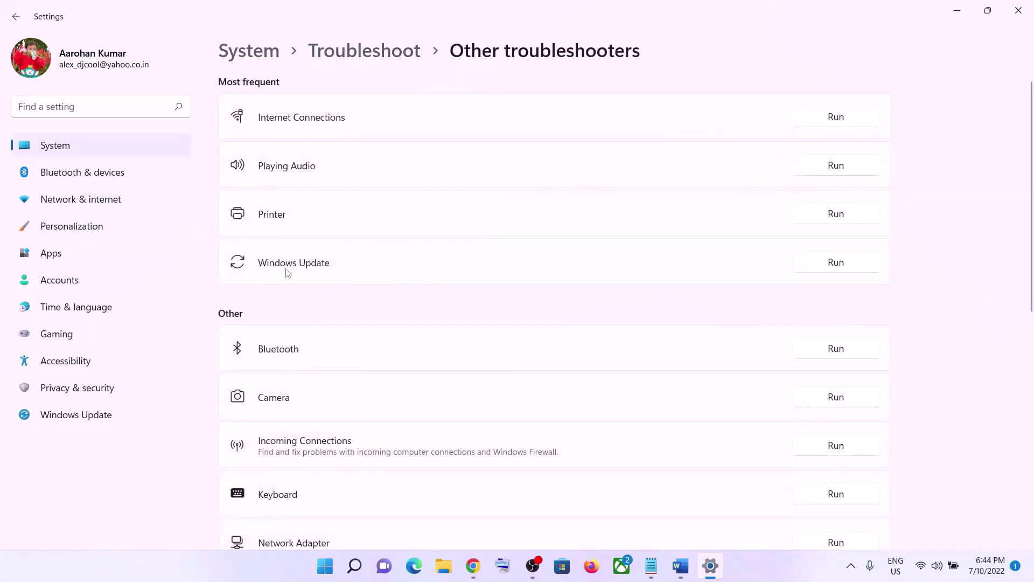
{"action": "left_click", "coordinate": [851, 266]}
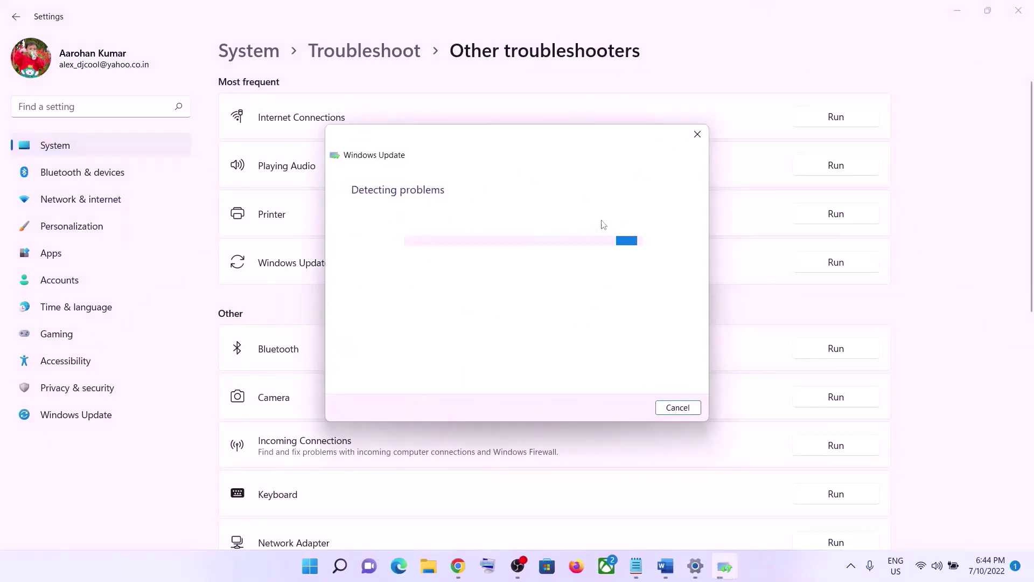
- Review Step 2 in the Word notes, then search for "services" and open the Services app
{"action": "left_click", "coordinate": [673, 573]}
{"action": "scroll", "coordinate": [575, 346], "scroll_direction": "down", "scroll_amount": 3}
{"action": "scroll", "coordinate": [575, 346], "scroll_direction": "up", "scroll_amount": 2}
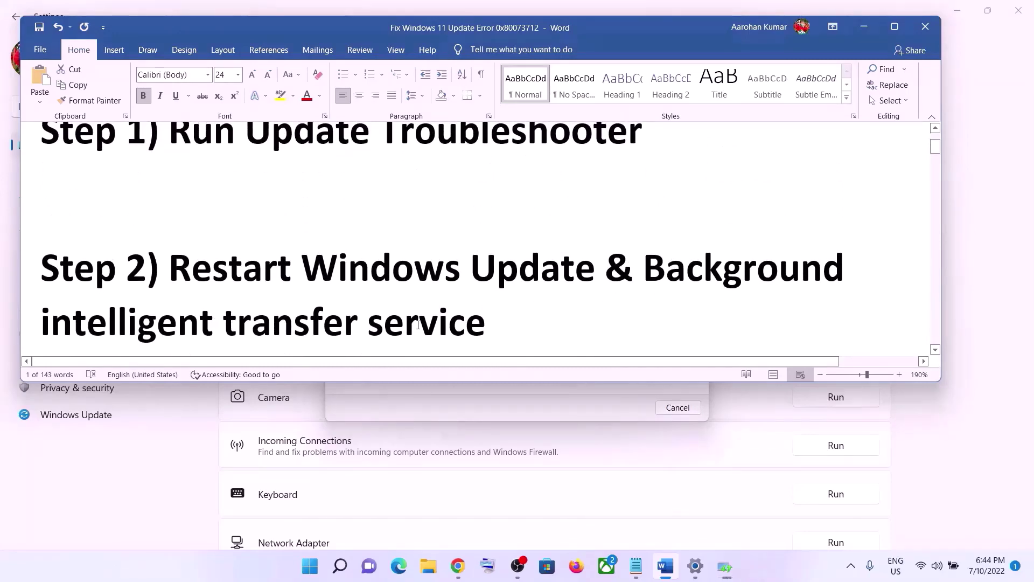
{"action": "left_click", "coordinate": [315, 567]}
{"action": "type", "text": "services"}
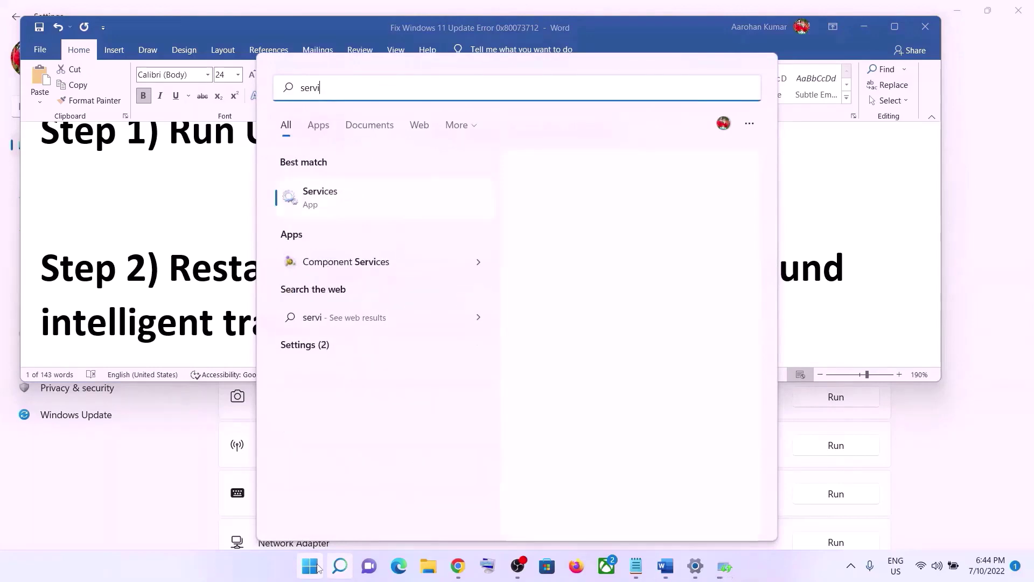
{"action": "left_click", "coordinate": [349, 205]}
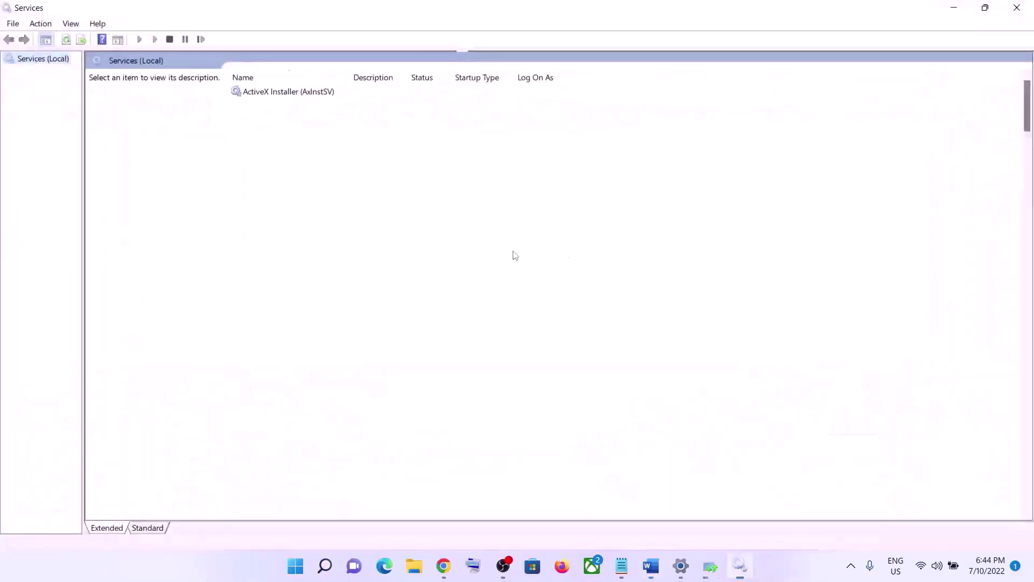
- Set the Windows Update service's startup type to Automatic, apply it, and restart the service
{"action": "left_click", "coordinate": [387, 348]}
{"action": "key", "text": "w"}
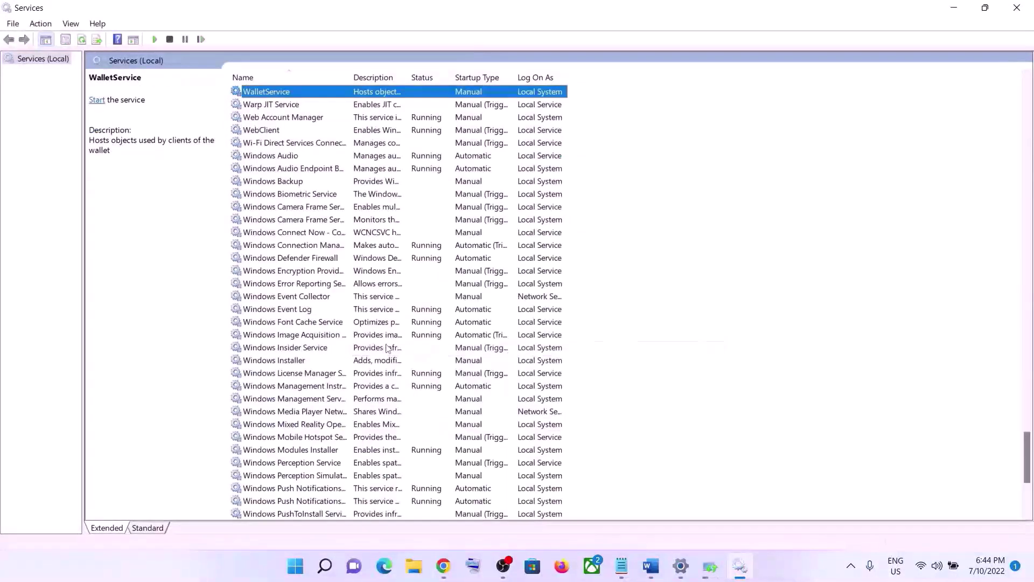
{"action": "scroll", "coordinate": [323, 358], "scroll_direction": "down", "scroll_amount": 6}
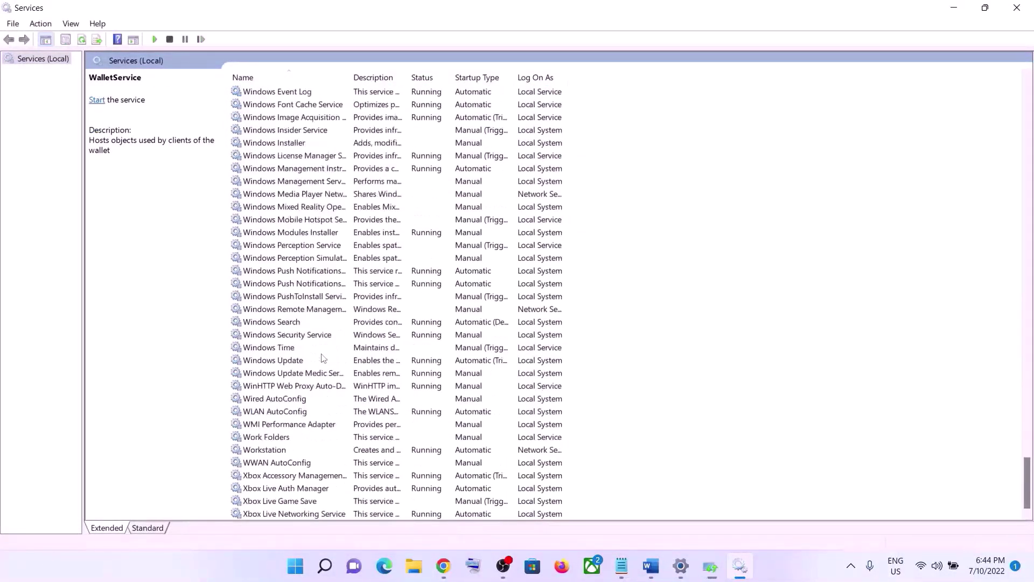
{"action": "left_click", "coordinate": [293, 362]}
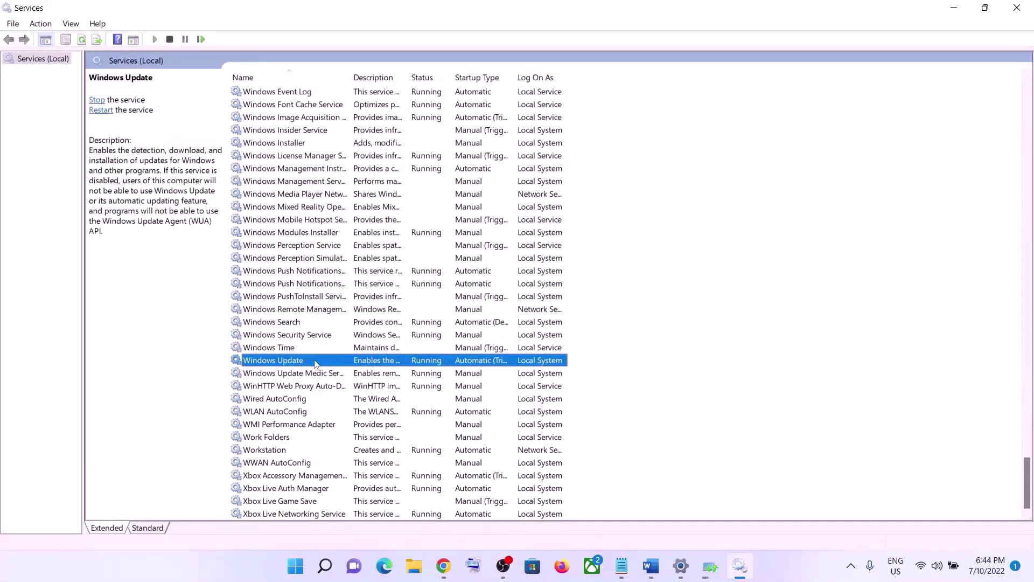
{"action": "double_click", "coordinate": [316, 363]}
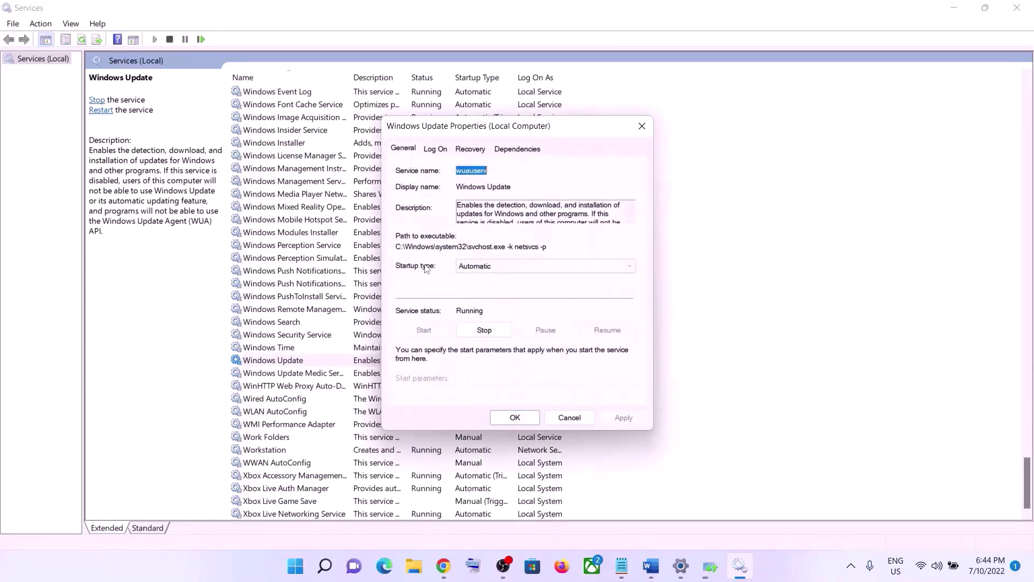
{"action": "left_click", "coordinate": [476, 269]}
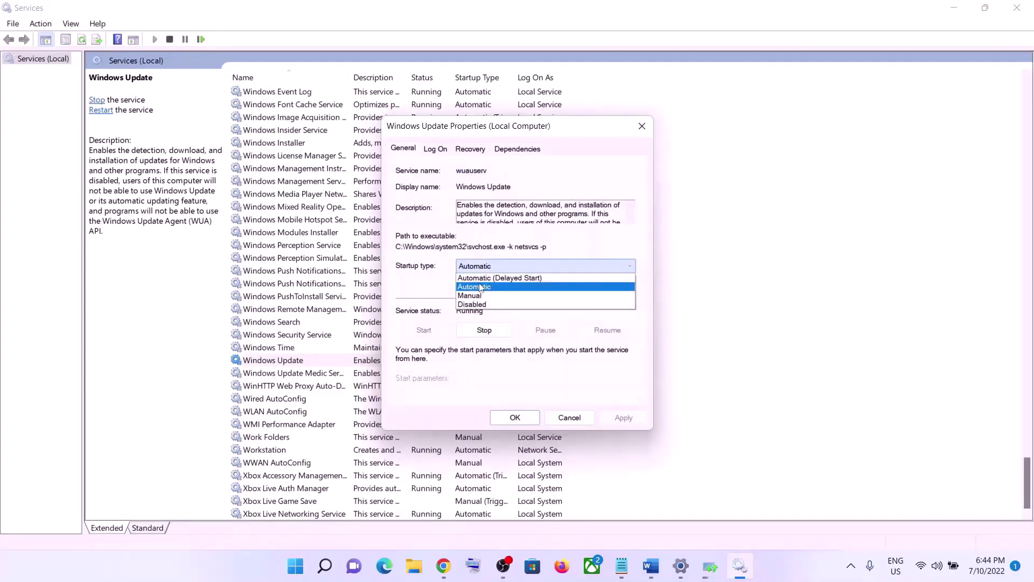
{"action": "left_click", "coordinate": [677, 407]}
{"action": "left_click", "coordinate": [494, 266]}
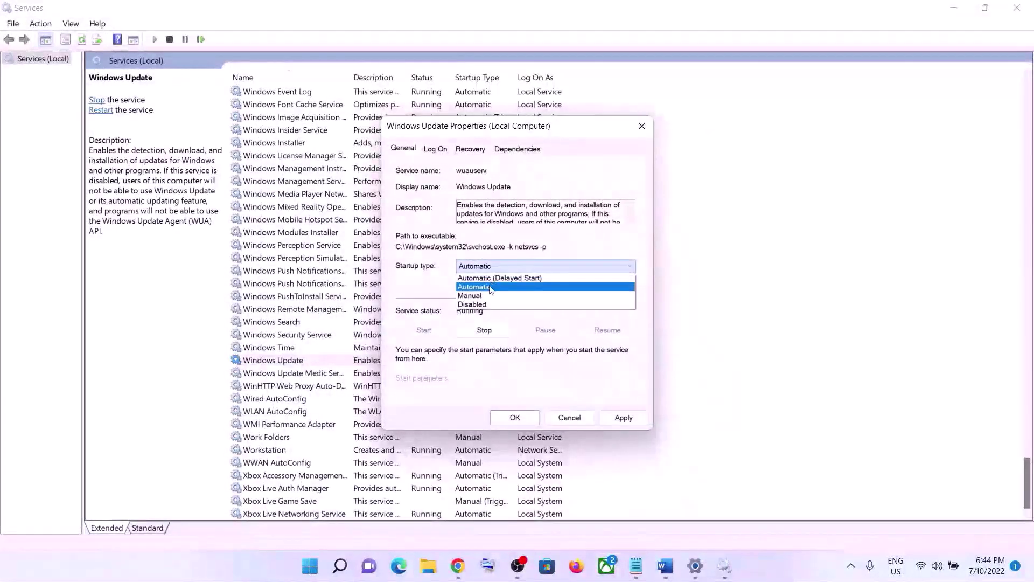
{"action": "left_click", "coordinate": [491, 287]}
{"action": "left_click", "coordinate": [620, 418]}
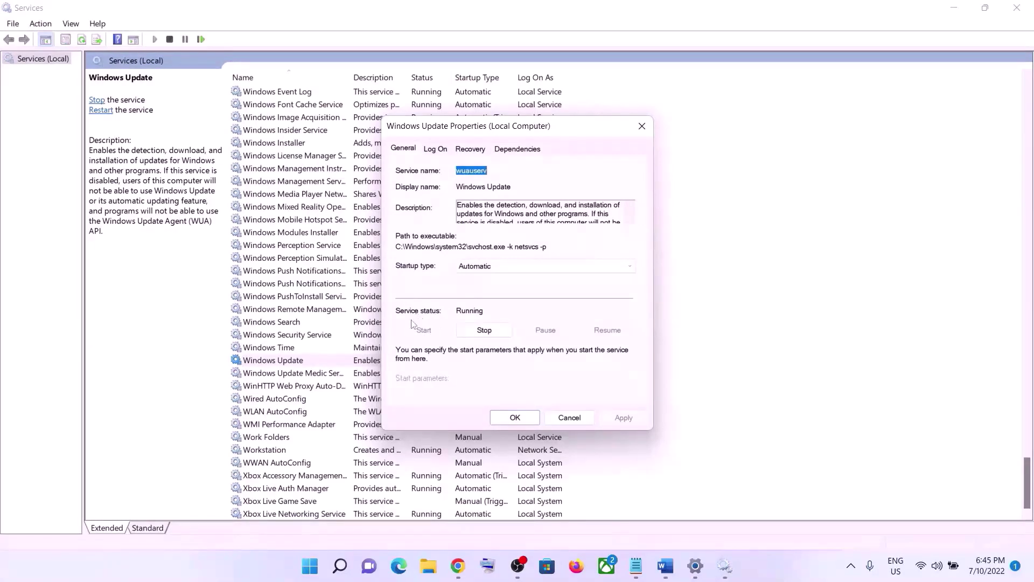
{"action": "left_click", "coordinate": [513, 420]}
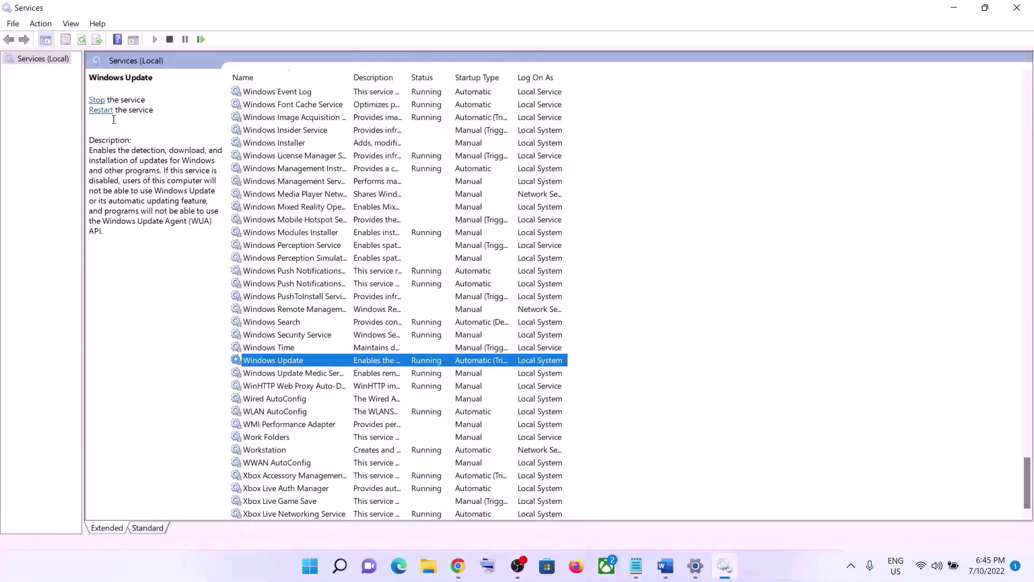
{"action": "left_click", "coordinate": [101, 110]}
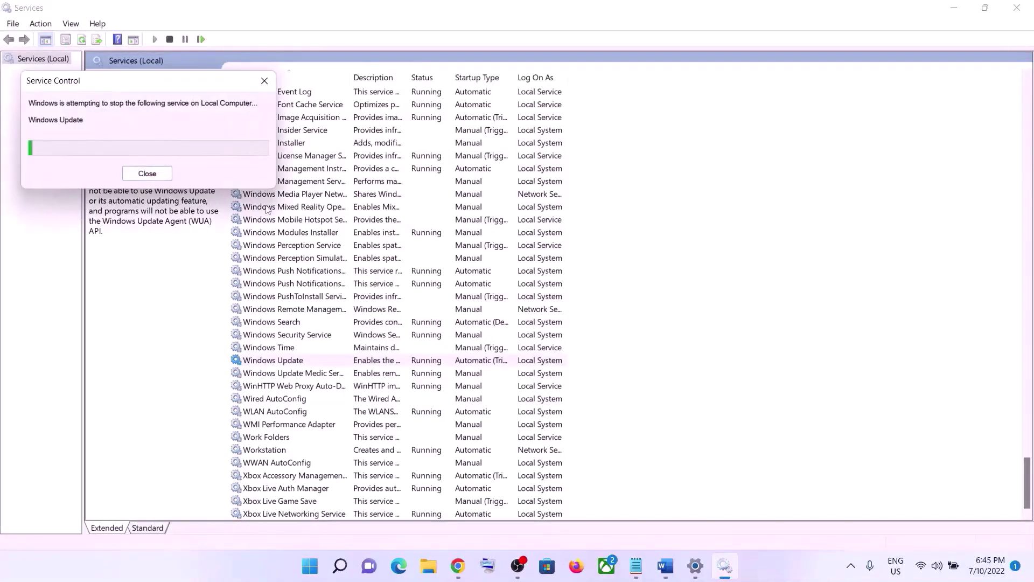
- Locate the Background Intelligent Transfer Service and widen the Name column to fit the full service names
{"action": "left_click", "coordinate": [334, 273]}
{"action": "key", "text": "Home"}
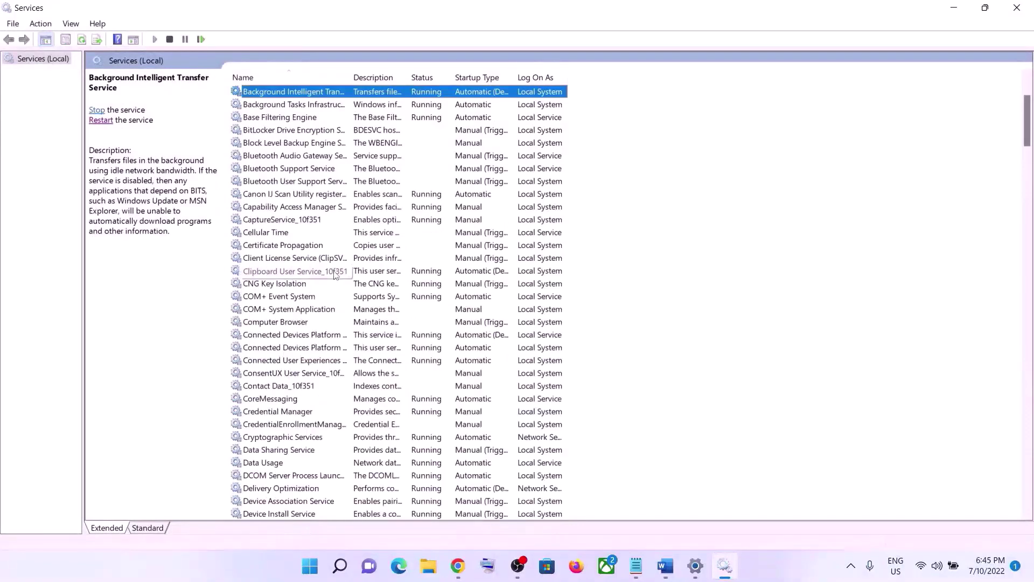
{"action": "scroll", "coordinate": [335, 275], "scroll_direction": "up", "scroll_amount": 3}
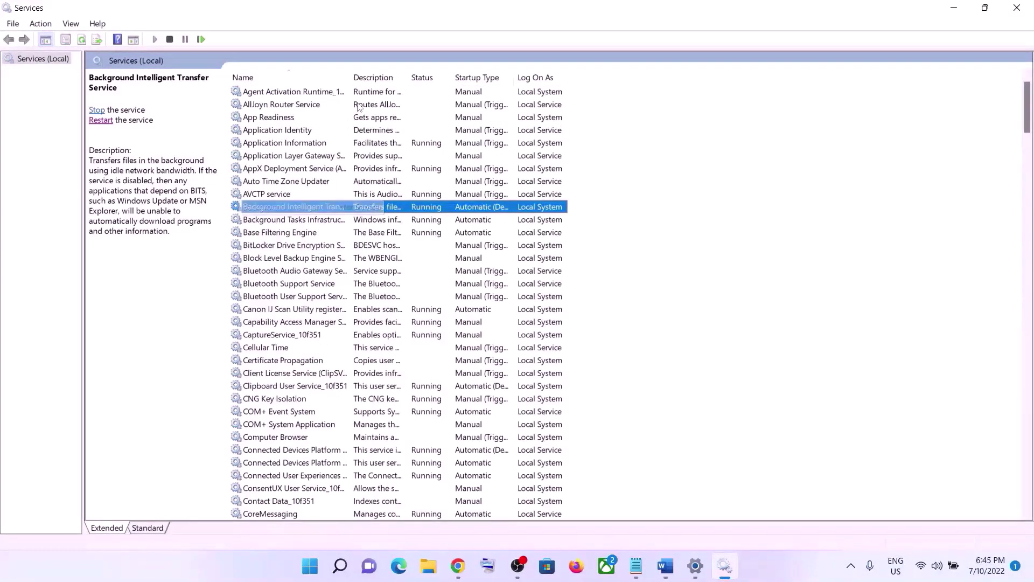
{"action": "double_click", "coordinate": [349, 75]}
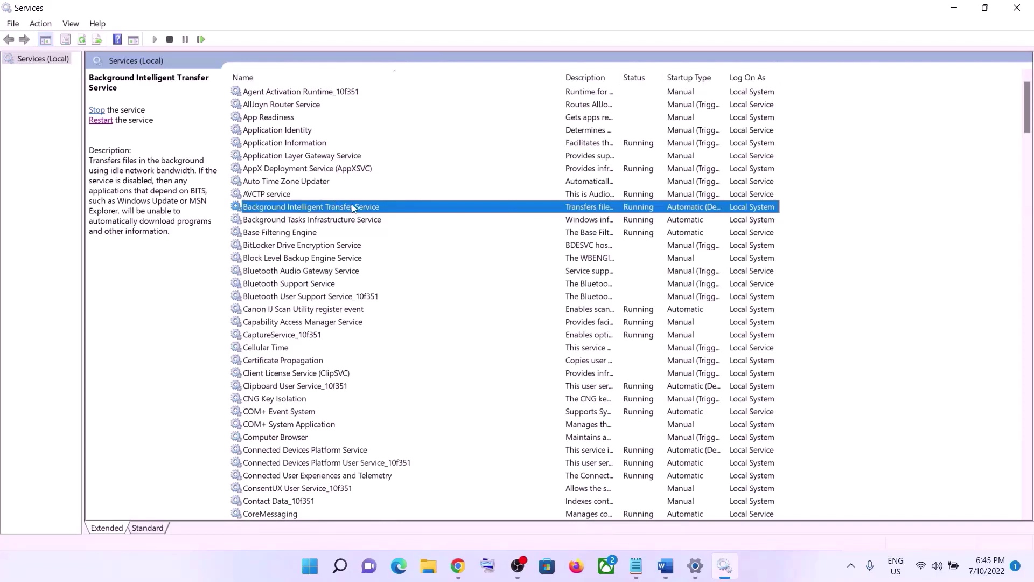
- Set the Background Intelligent Transfer Service's startup type to Automatic, apply it, and restart the service
{"action": "double_click", "coordinate": [353, 208]}
{"action": "left_click", "coordinate": [517, 266]}
{"action": "left_click", "coordinate": [503, 290]}
{"action": "left_click", "coordinate": [623, 417]}
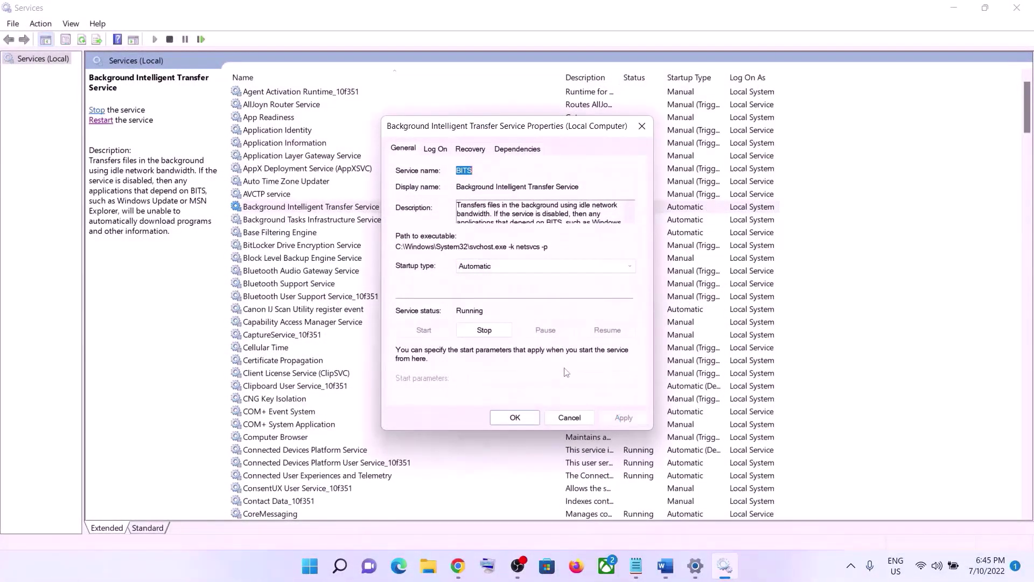
{"action": "left_click", "coordinate": [515, 418]}
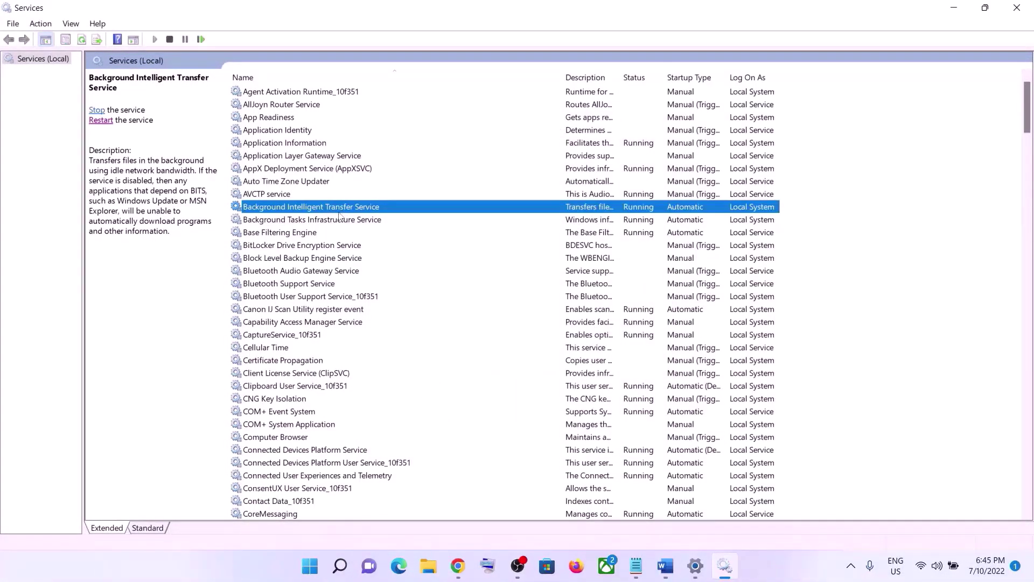
{"action": "left_click", "coordinate": [104, 121]}
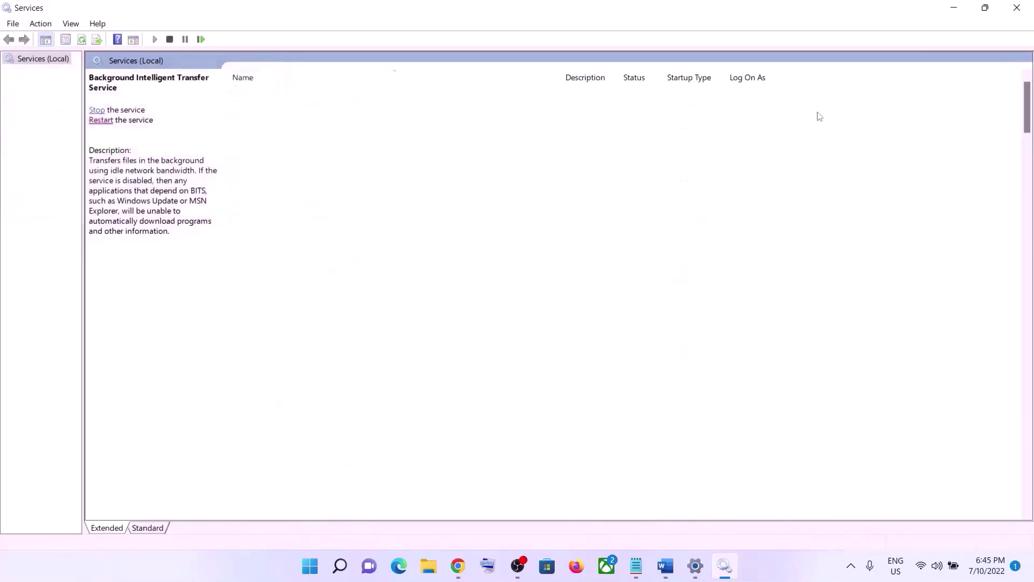
- Close Services and copy the Windows 11 software download link under Step 3 in the Word notes
{"action": "left_click", "coordinate": [1016, 8]}
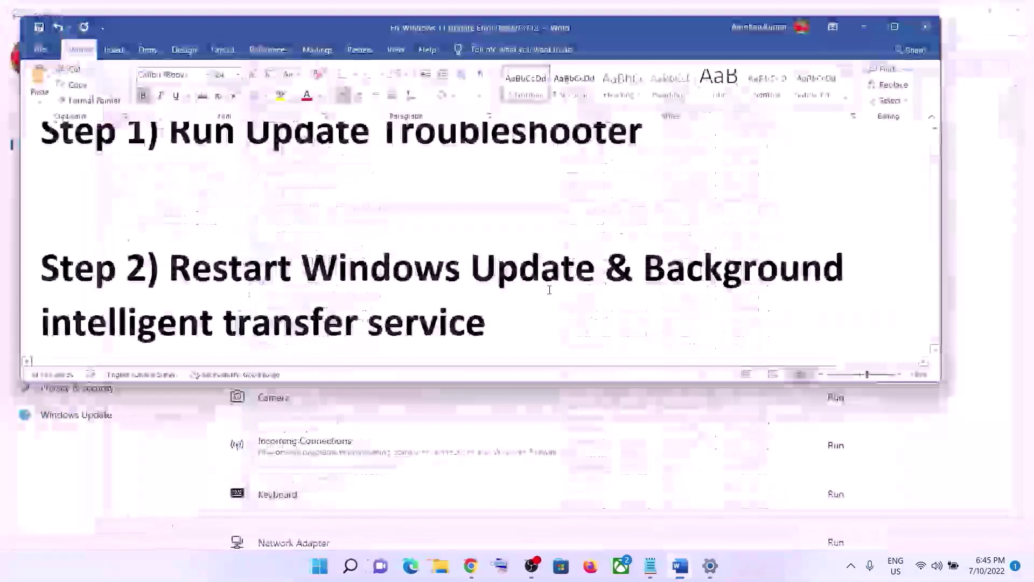
{"action": "scroll", "coordinate": [507, 291], "scroll_direction": "down", "scroll_amount": 2}
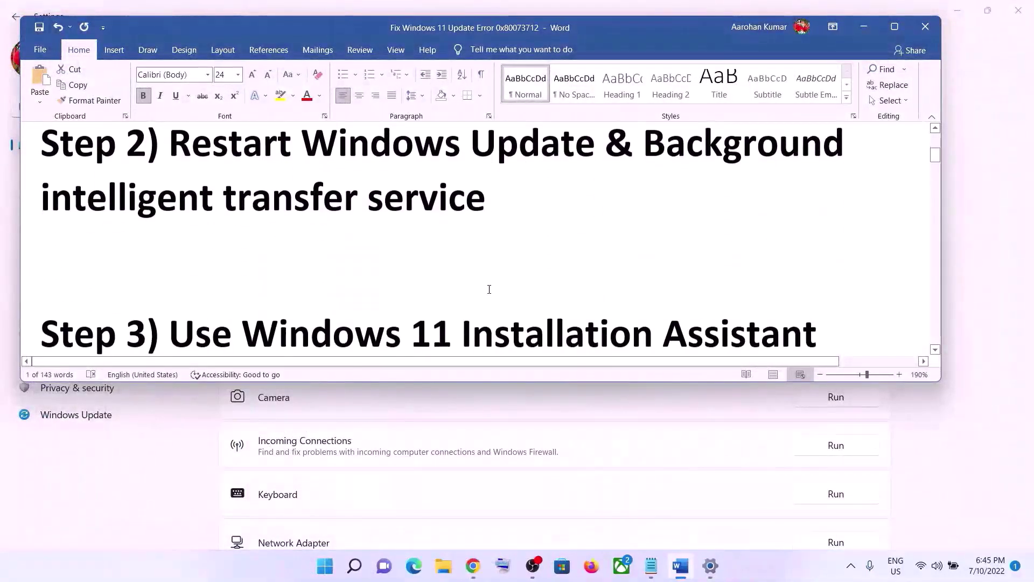
{"action": "scroll", "coordinate": [487, 290], "scroll_direction": "down", "scroll_amount": 1}
{"action": "scroll", "coordinate": [489, 288], "scroll_direction": "down", "scroll_amount": 2}
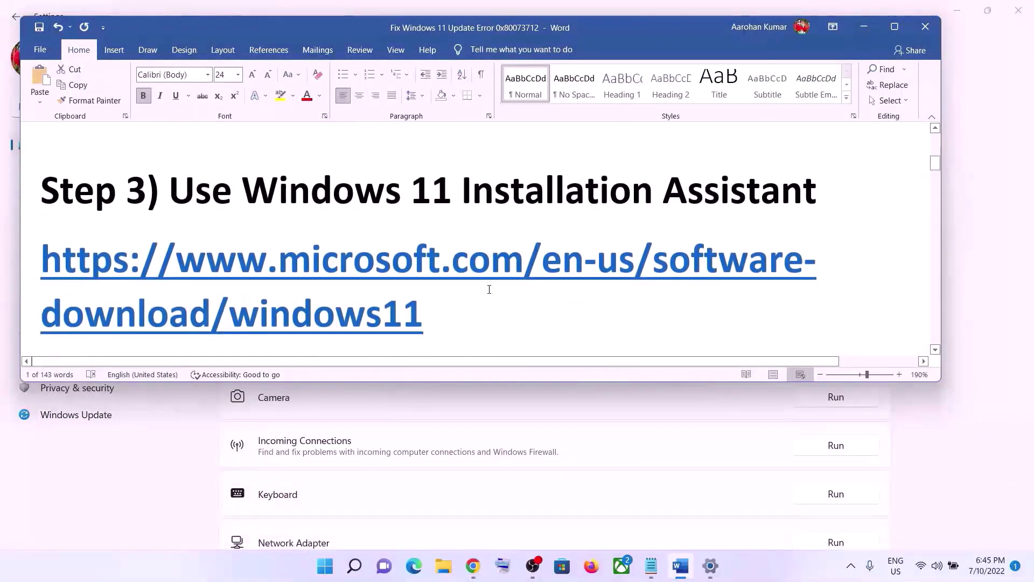
{"action": "triple_click", "coordinate": [181, 291]}
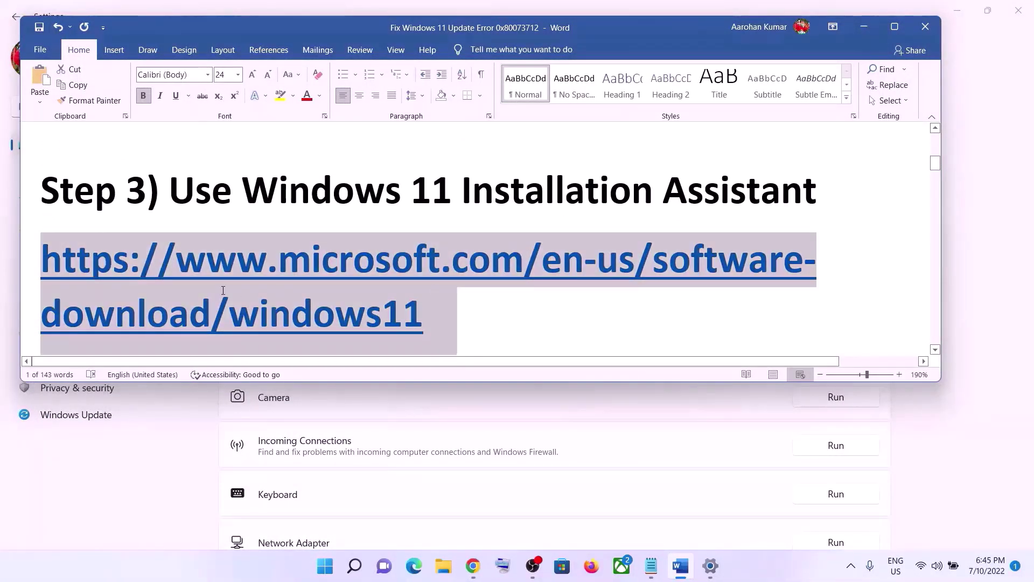
{"action": "right_click", "coordinate": [357, 287]}
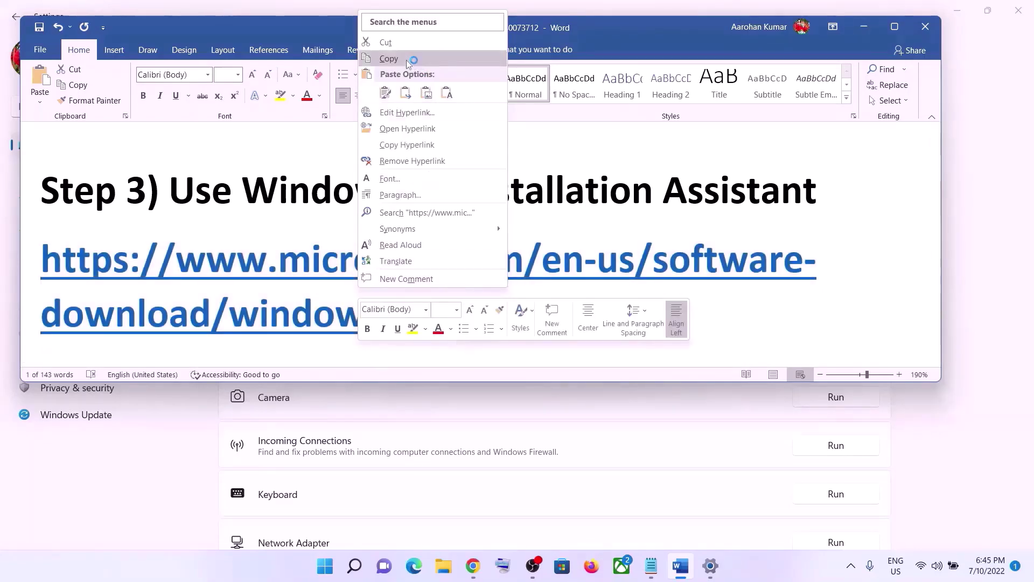
{"action": "left_click", "coordinate": [389, 59]}
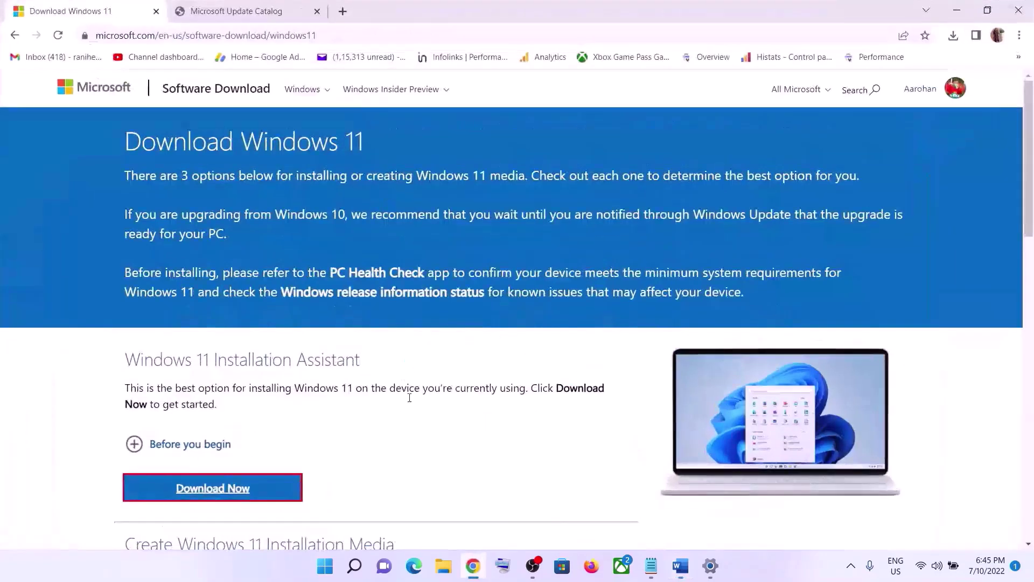
- Download the Windows 11 Installation Assistant from Microsoft's page in Chrome, run it, and close it after its check
{"action": "scroll", "coordinate": [404, 357], "scroll_direction": "down", "scroll_amount": 1}
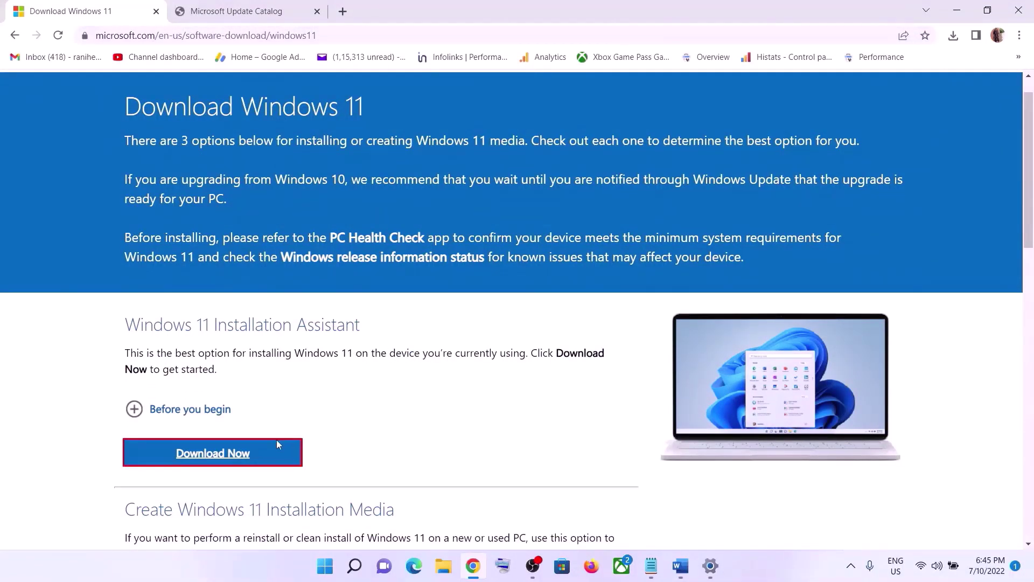
{"action": "left_click", "coordinate": [245, 454]}
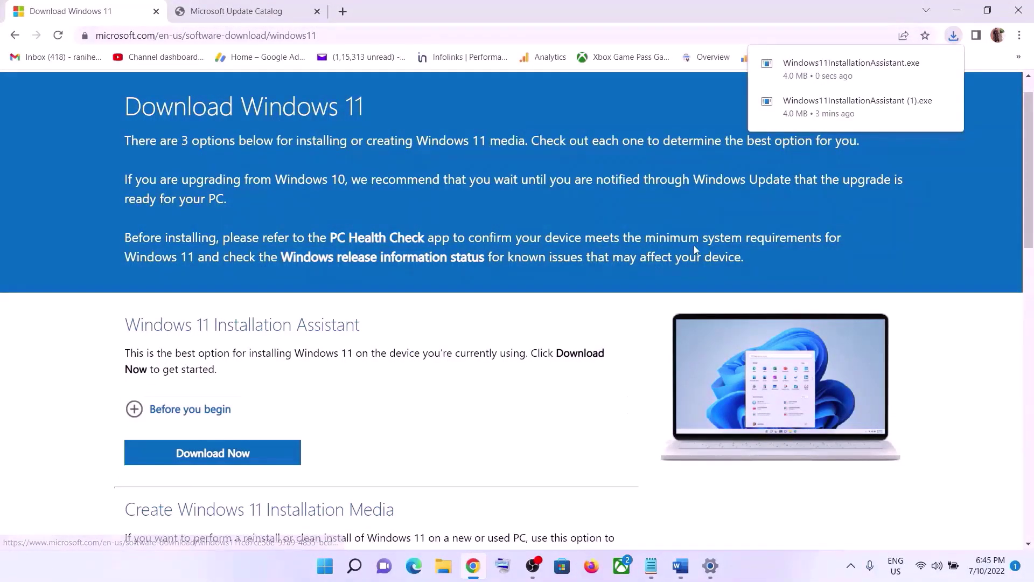
{"action": "left_click", "coordinate": [834, 76]}
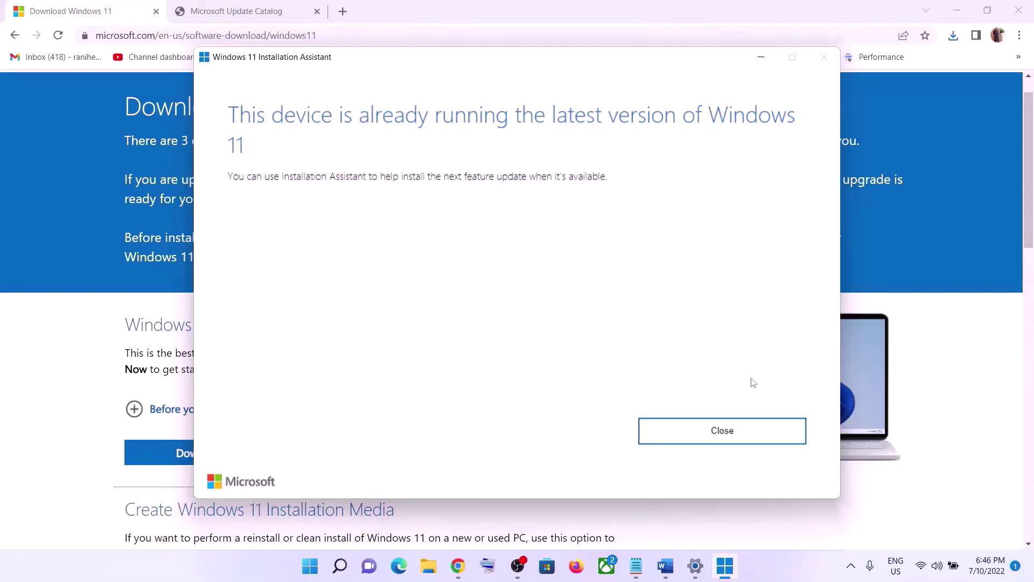
{"action": "left_click", "coordinate": [726, 433]}
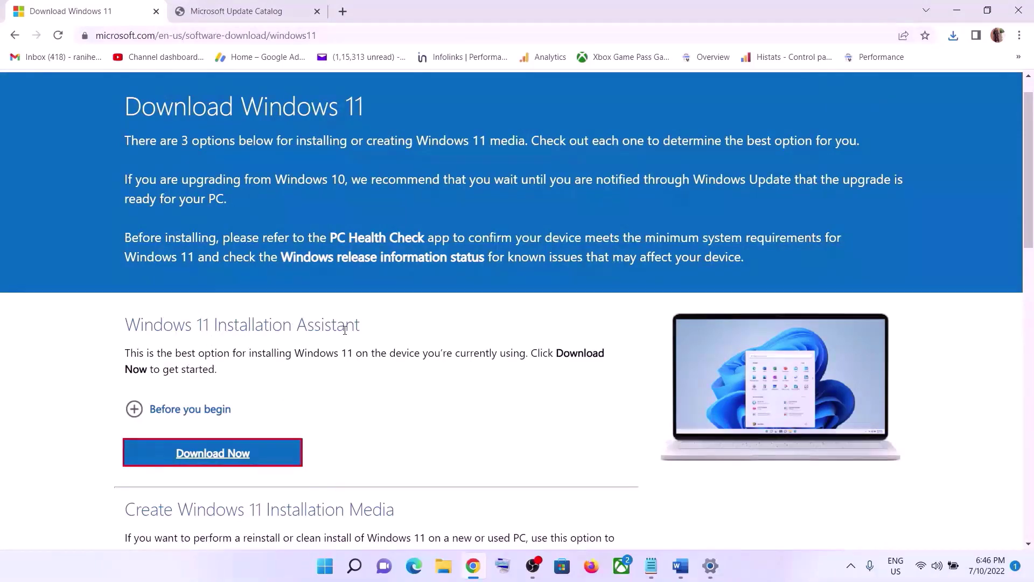
- Open the properties of the Windows11InstallationAssistant application in the Downloads folder of File Explorer
{"action": "left_click", "coordinate": [443, 566]}
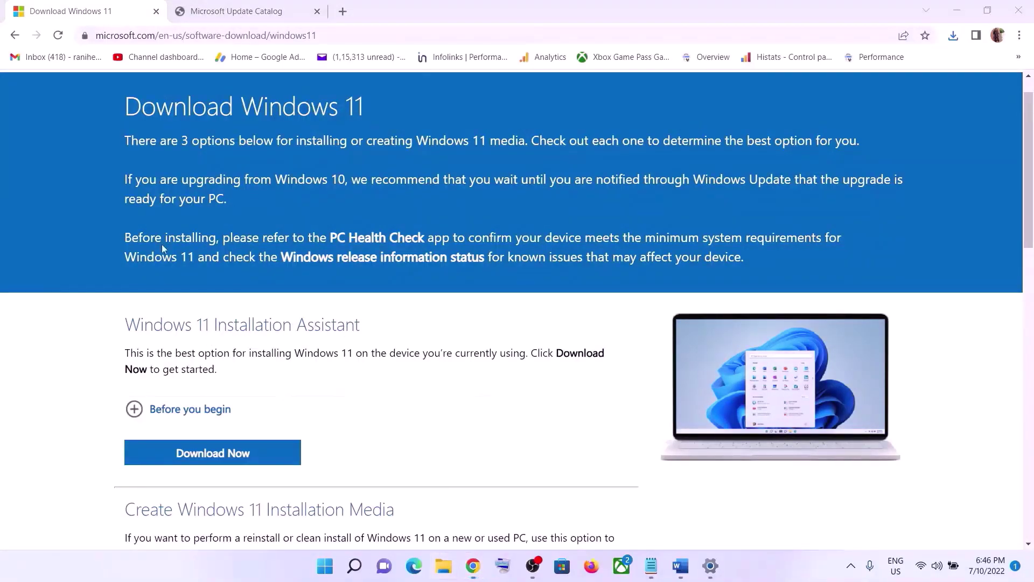
{"action": "left_click", "coordinate": [63, 138]}
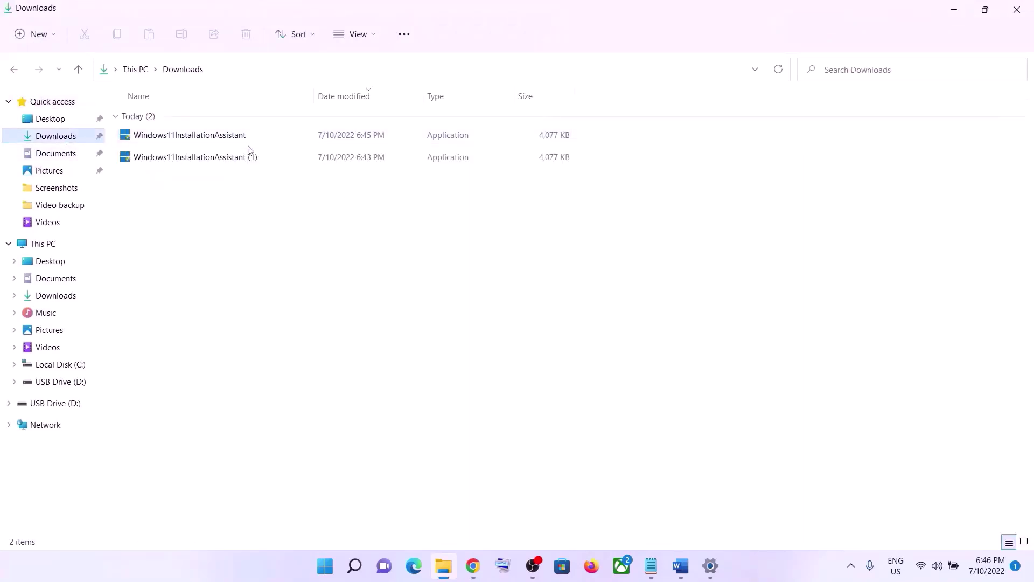
{"action": "left_click", "coordinate": [198, 139]}
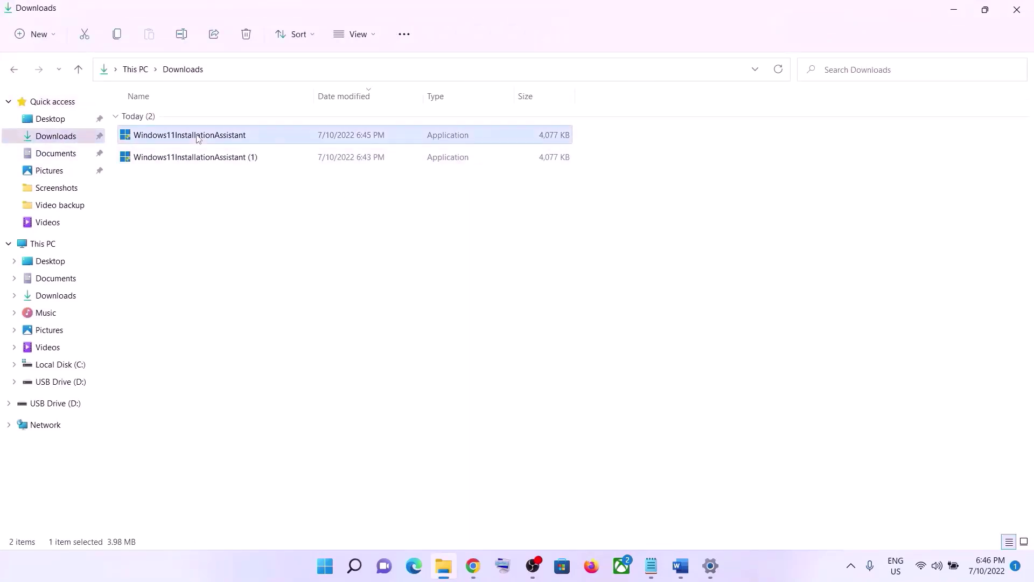
{"action": "right_click", "coordinate": [198, 139]}
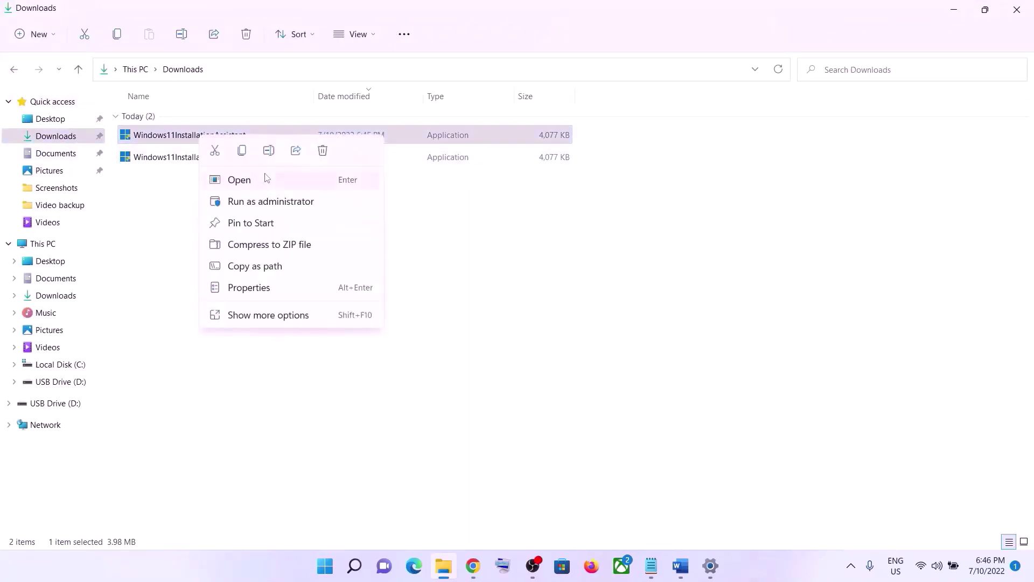
{"action": "left_click", "coordinate": [253, 288]}
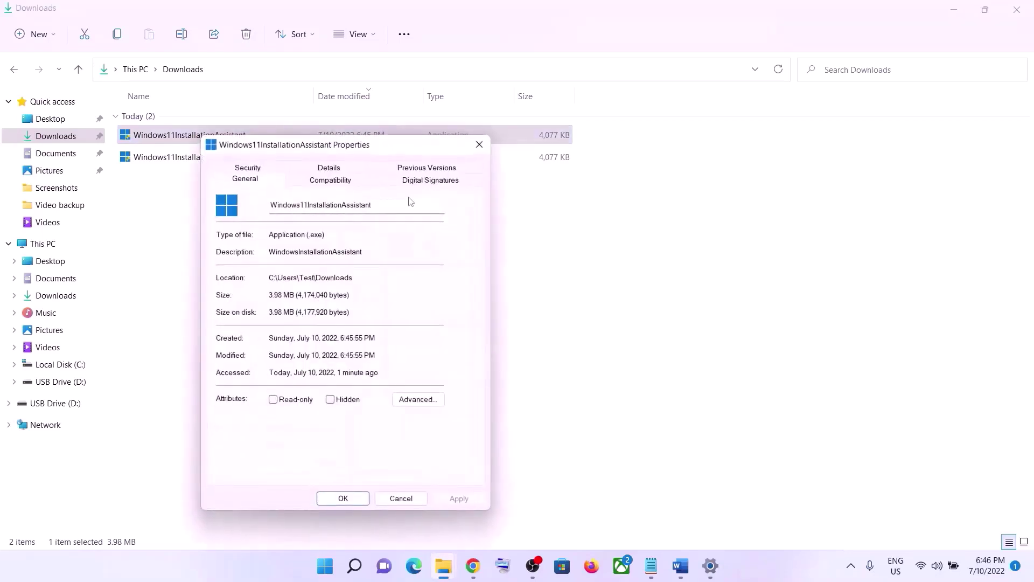
- Set the Installation Assistant to run in compatibility mode for Windows 7, apply and confirm it, and minimize File Explorer
{"action": "left_click", "coordinate": [347, 184]}
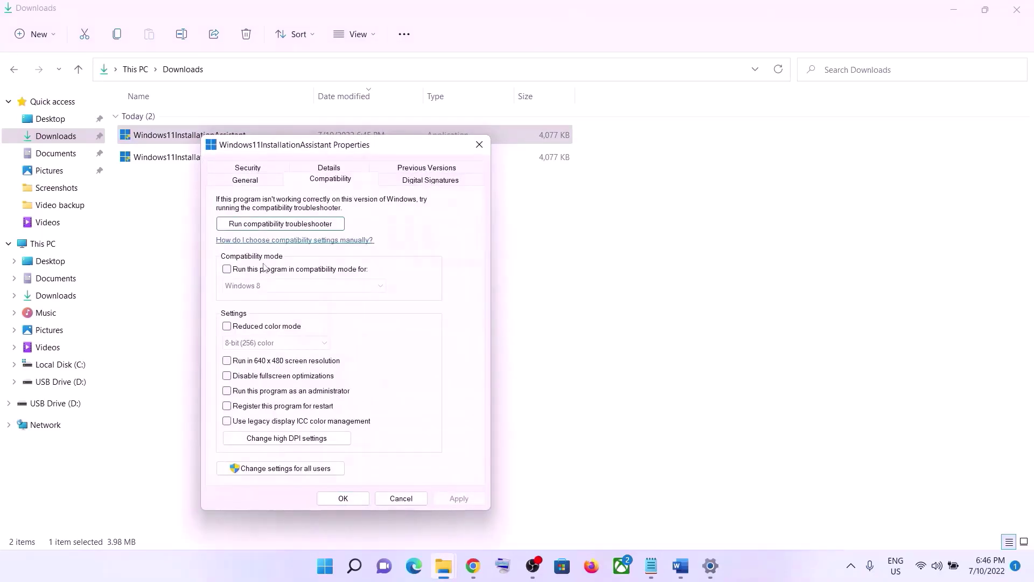
{"action": "left_click", "coordinate": [227, 271]}
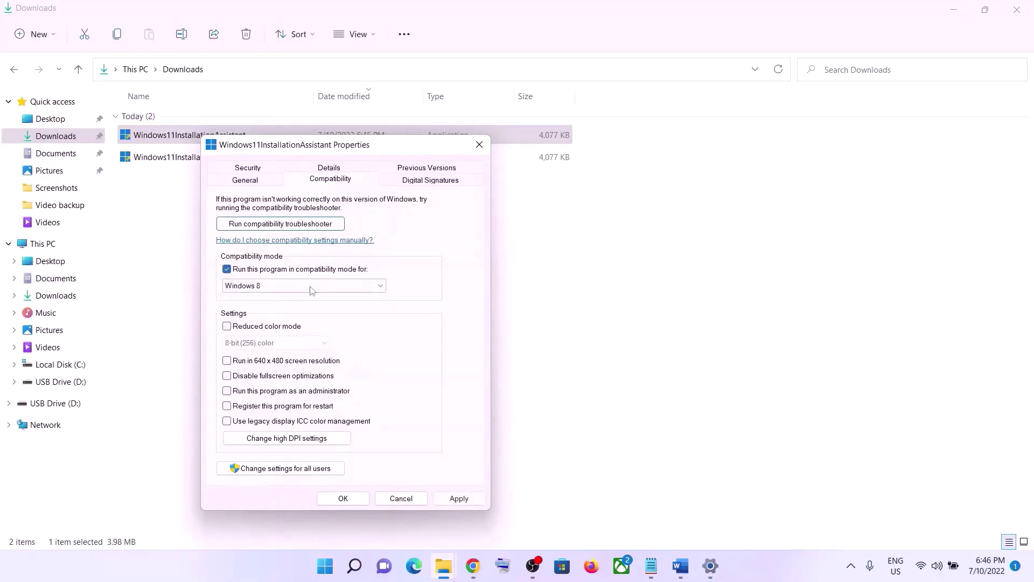
{"action": "left_click", "coordinate": [350, 287]}
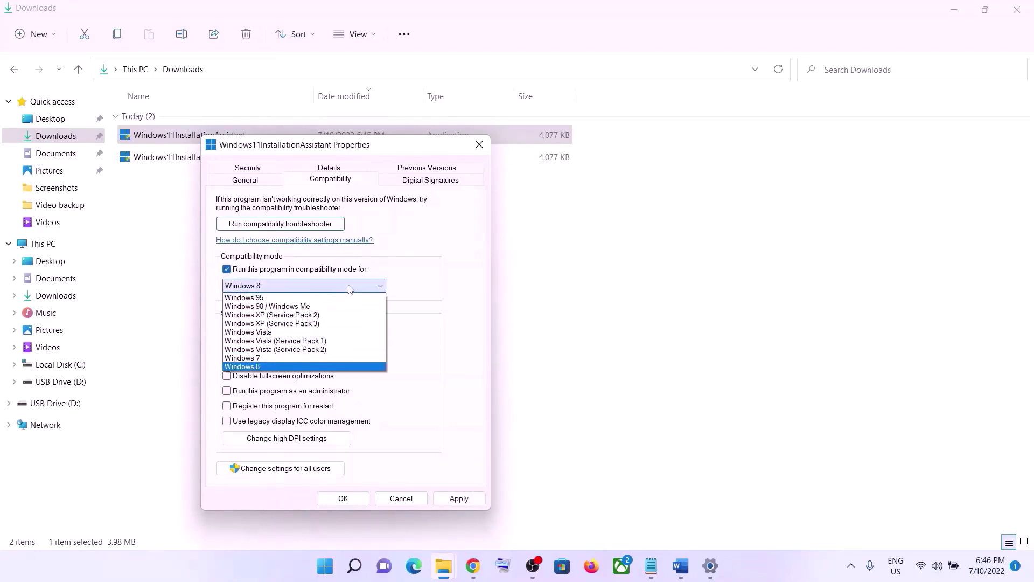
{"action": "left_click", "coordinate": [260, 357]}
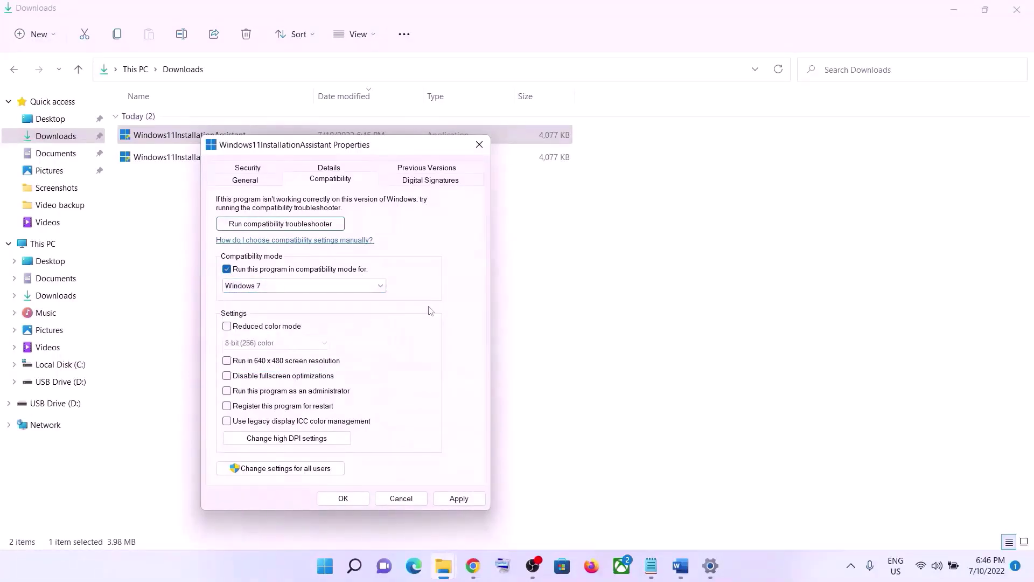
{"action": "left_click", "coordinate": [459, 497]}
{"action": "left_click", "coordinate": [365, 498]}
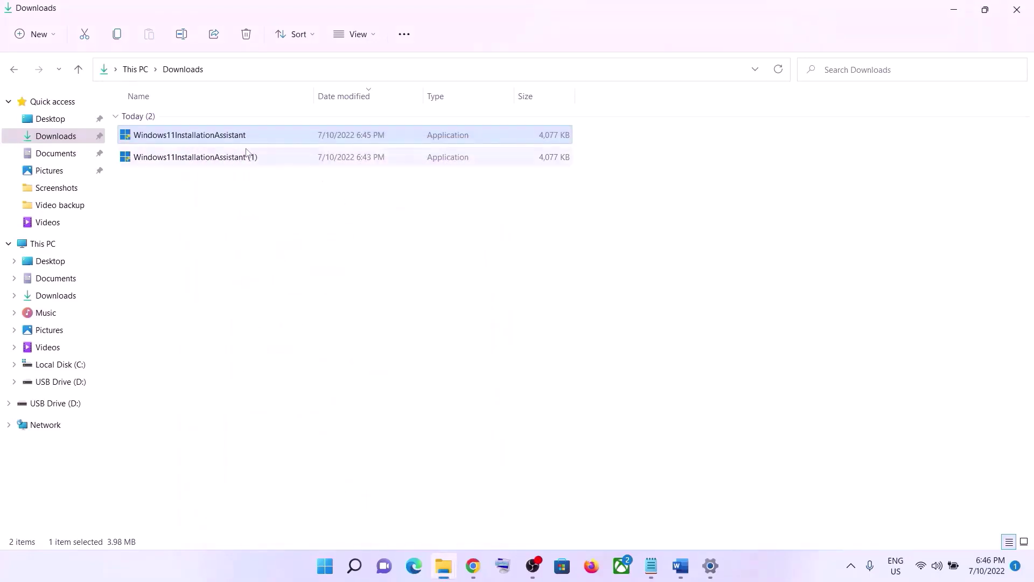
{"action": "left_click", "coordinate": [964, 16]}
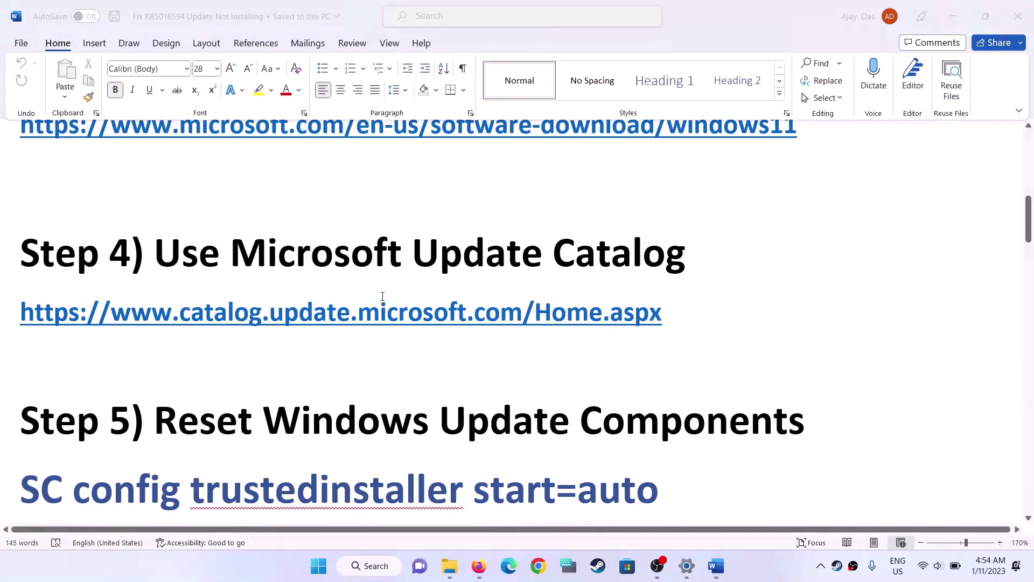
- Copy the Microsoft Update Catalog link under Step 4 in the Word notes and open it in Chrome
{"action": "left_click", "coordinate": [673, 318]}
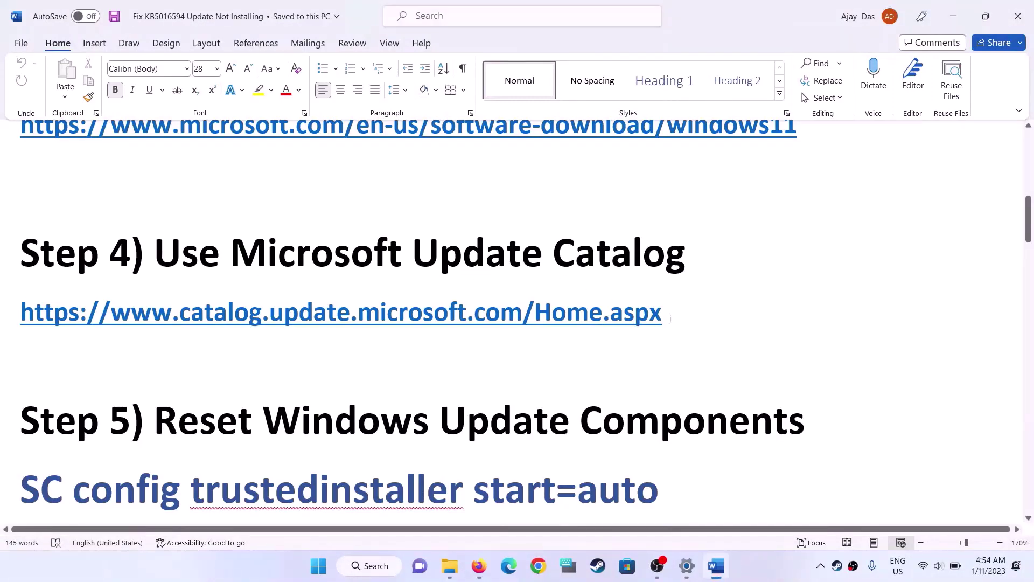
{"action": "triple_click", "coordinate": [673, 318]}
{"action": "key", "text": "ctrl+c"}
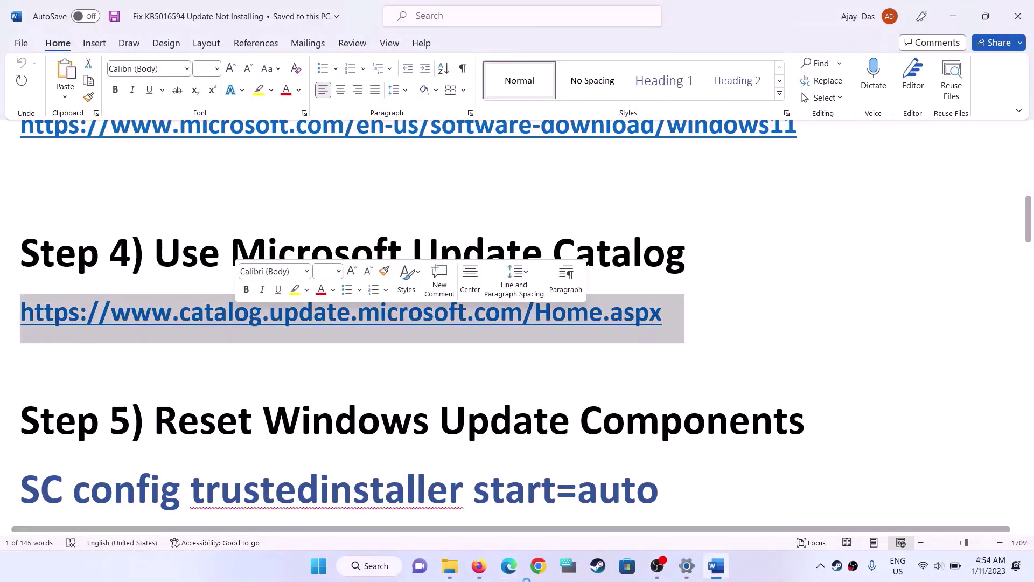
{"action": "left_click", "coordinate": [539, 568]}
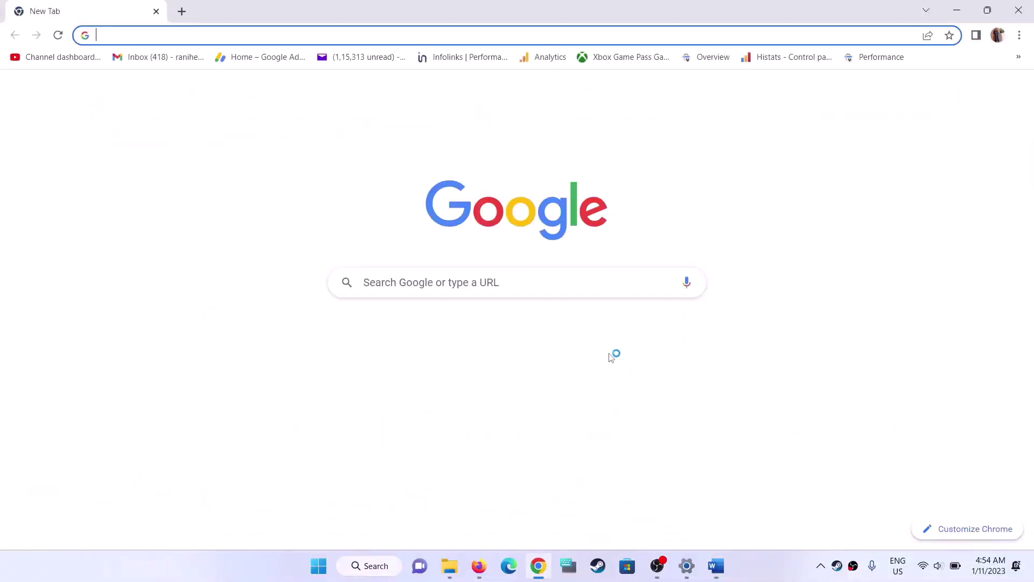
{"action": "key", "text": "ctrl+v"}
{"action": "key", "text": "Return"}
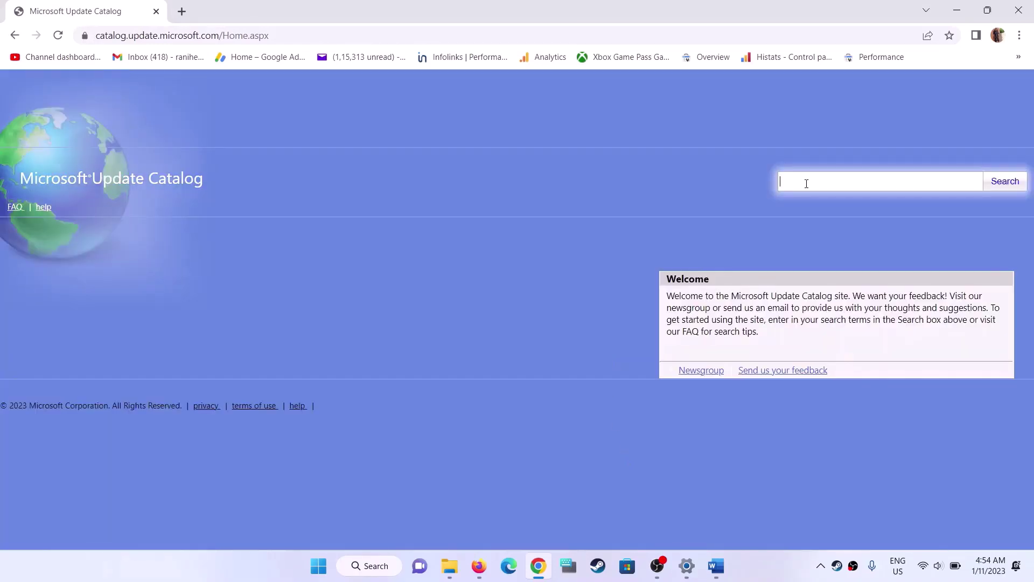
- Copy the cumulative update's number KB5022303 from Windows Update in Settings and search for it in the Microsoft Update Catalog
{"action": "left_click", "coordinate": [688, 564]}
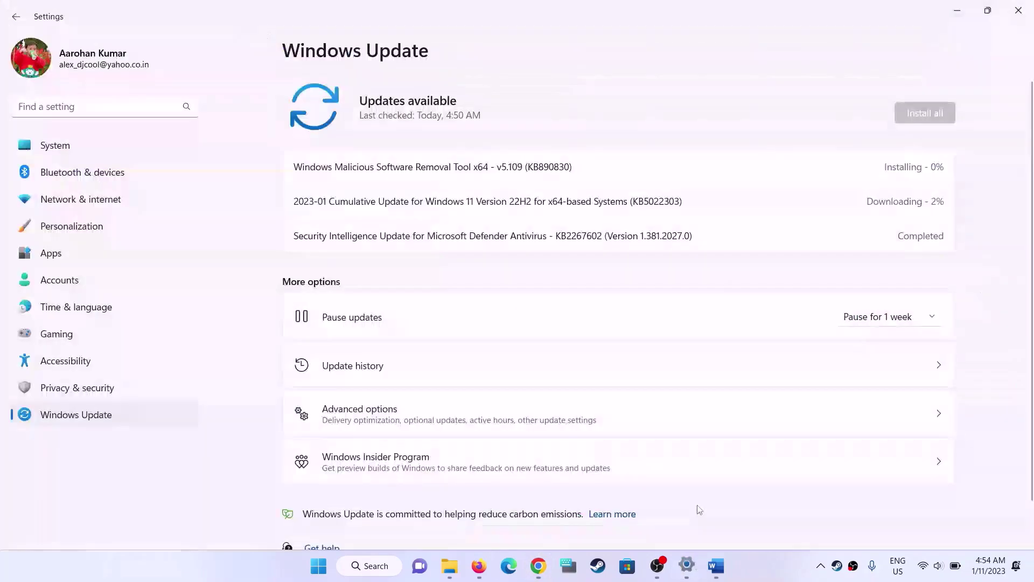
{"action": "double_click", "coordinate": [656, 204]}
{"action": "key", "text": "ctrl+c"}
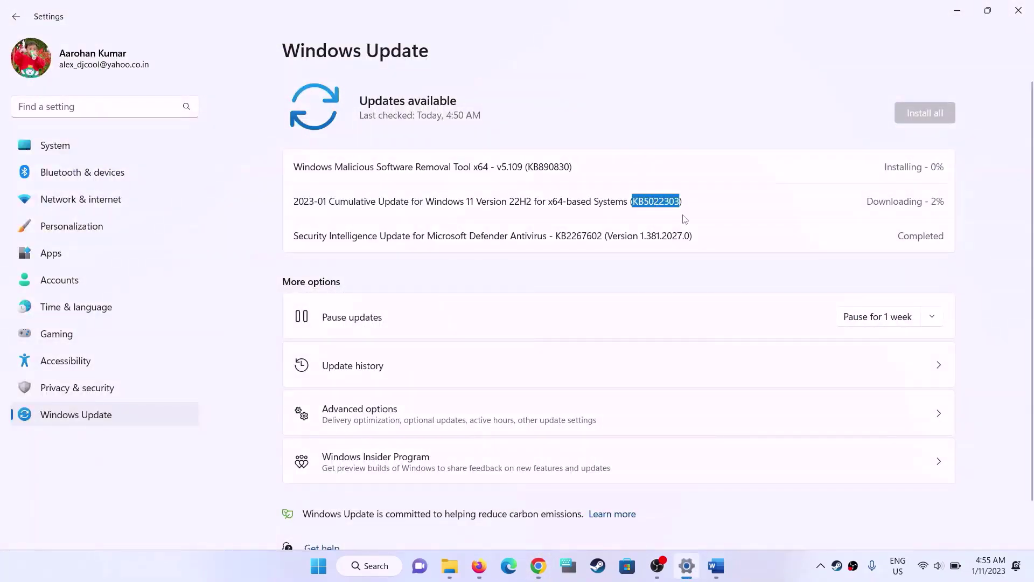
{"action": "key", "text": "super+d"}
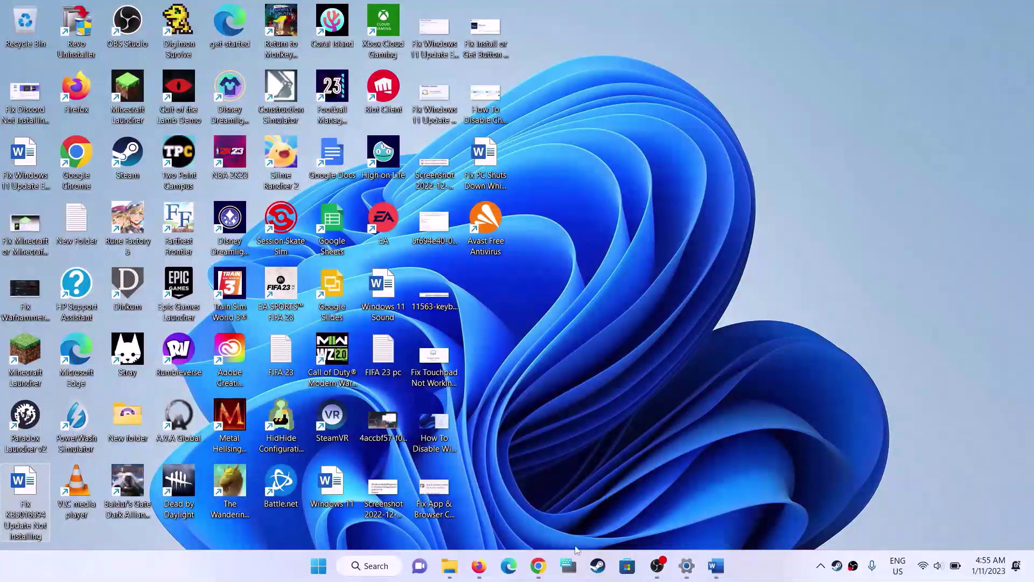
{"action": "left_click", "coordinate": [538, 565]}
{"action": "key", "text": "ctrl+v"}
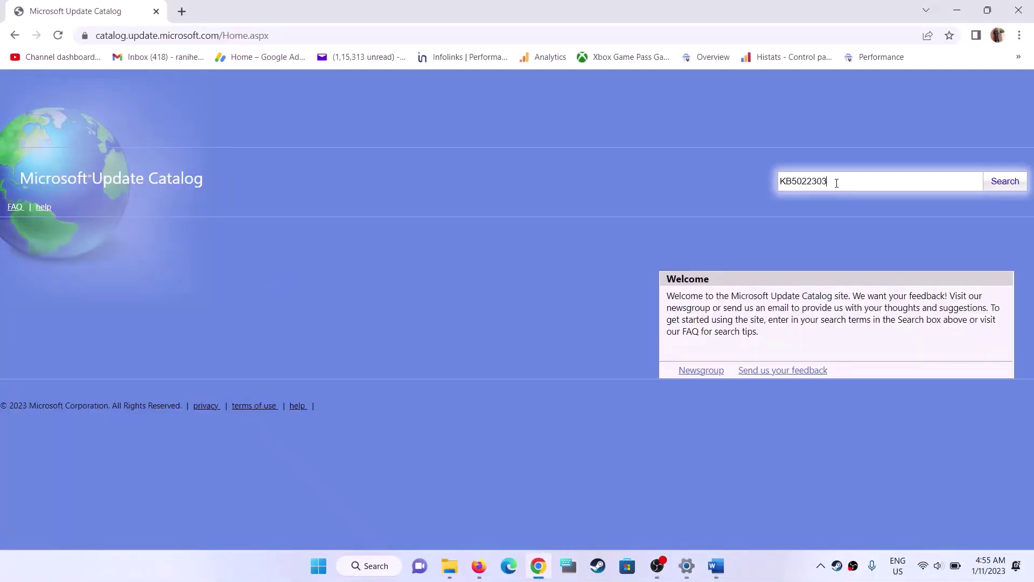
{"action": "left_click", "coordinate": [1000, 183]}
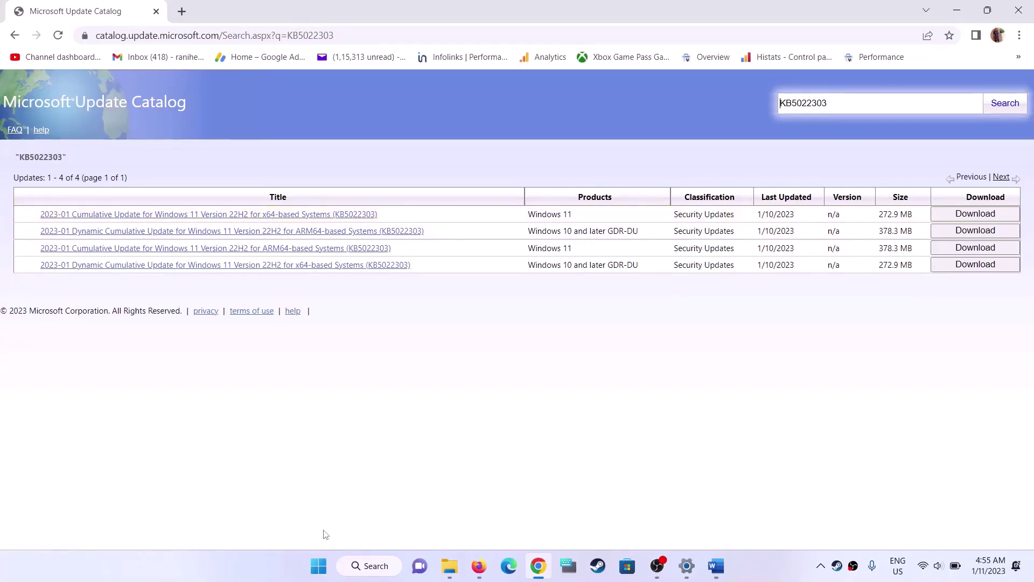
- Check the PC's system type on the System About page in Settings, and return to the catalog results
{"action": "left_click", "coordinate": [319, 565]}
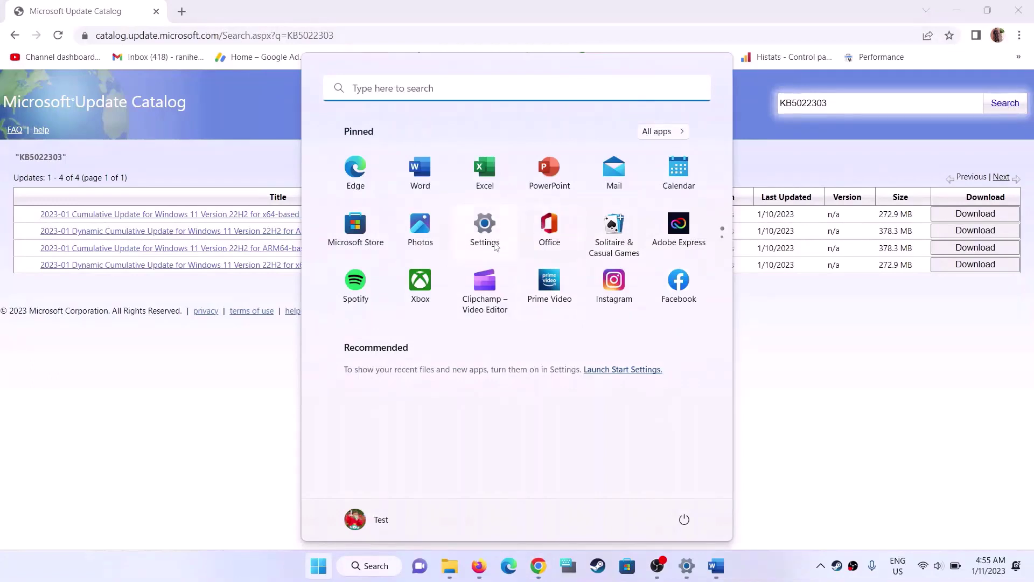
{"action": "left_click", "coordinate": [484, 226]}
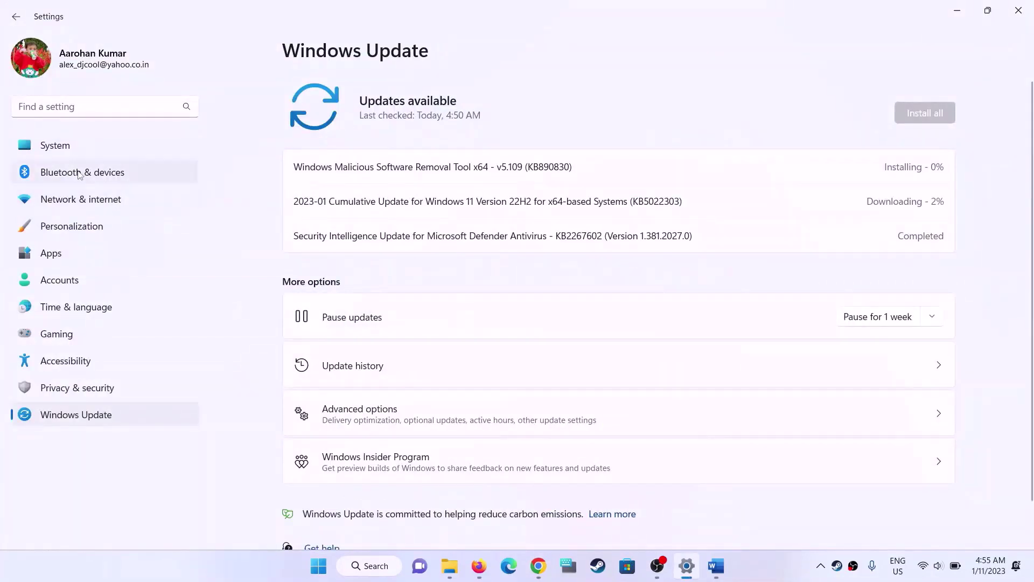
{"action": "left_click", "coordinate": [55, 146]}
{"action": "scroll", "coordinate": [451, 270], "scroll_direction": "down", "scroll_amount": 6}
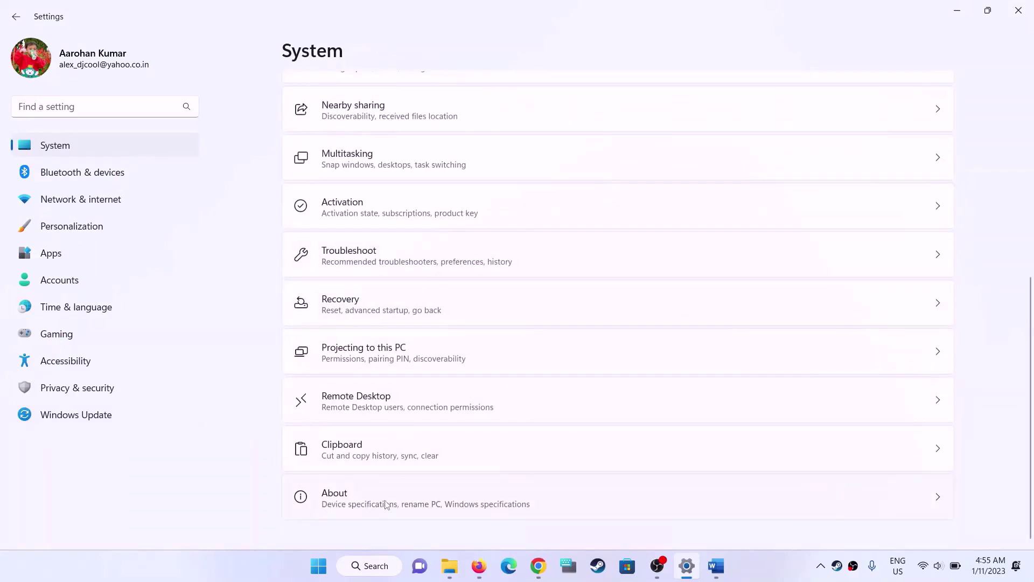
{"action": "left_click", "coordinate": [386, 505]}
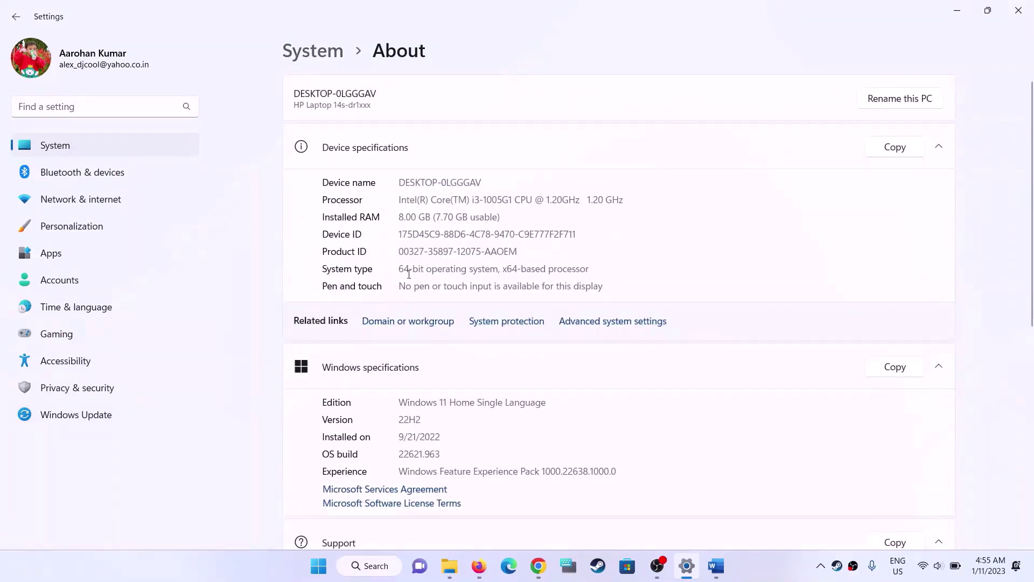
{"action": "left_click_drag", "start_coordinate": [404, 269], "coordinate": [547, 264]}
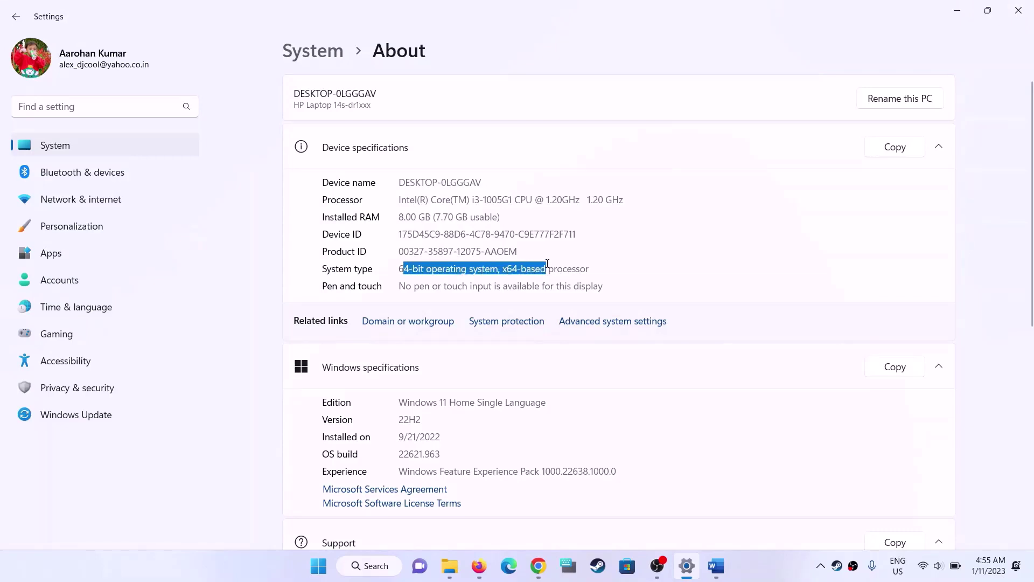
{"action": "left_click", "coordinate": [957, 10]}
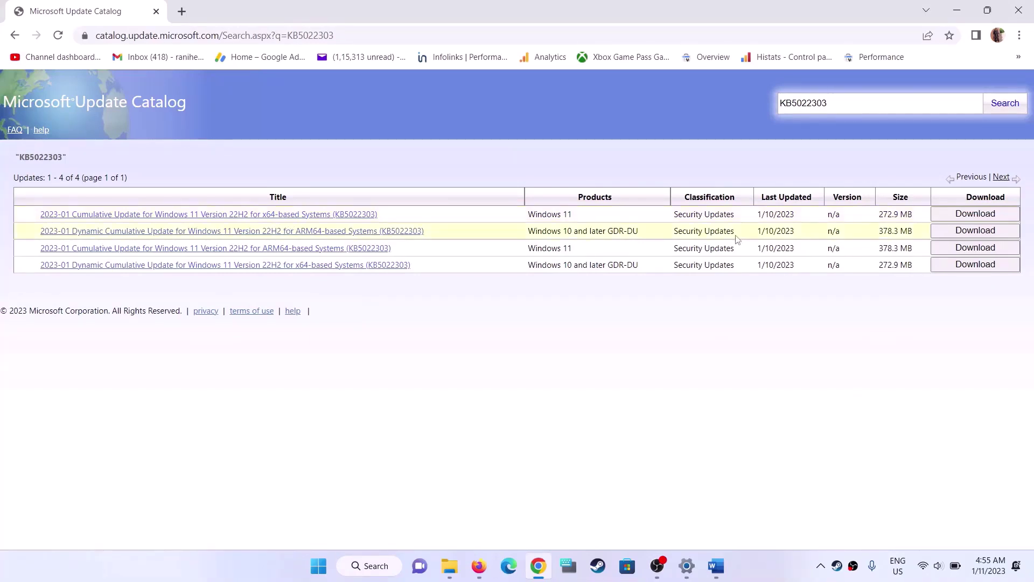
- Download the 2023-01 Cumulative Update for Windows 11 Version 22H2 for x64-based Systems (KB5022303) as an .msu package
{"action": "left_click", "coordinate": [957, 215]}
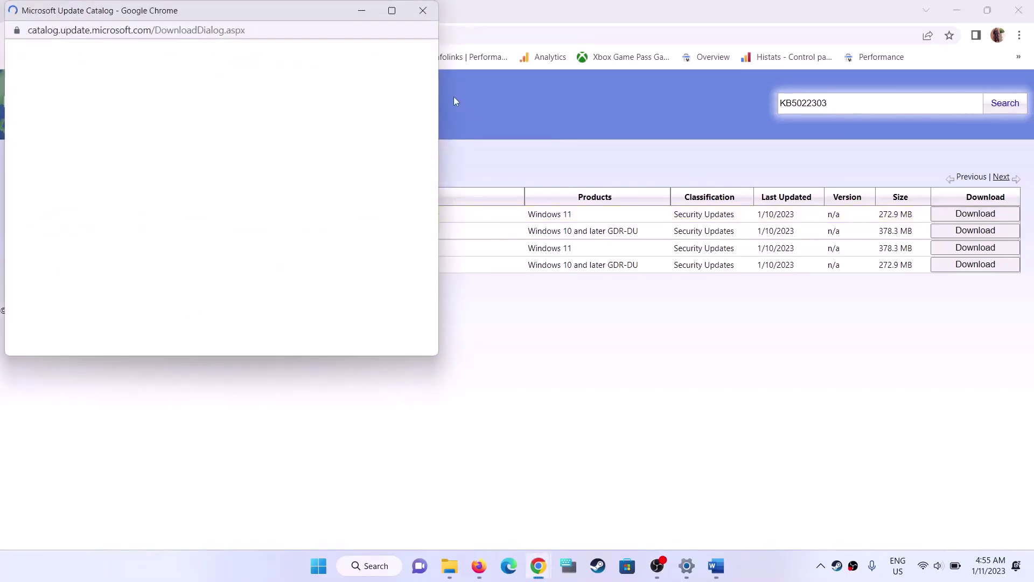
{"action": "left_click_drag", "start_coordinate": [289, 22], "coordinate": [585, 110]}
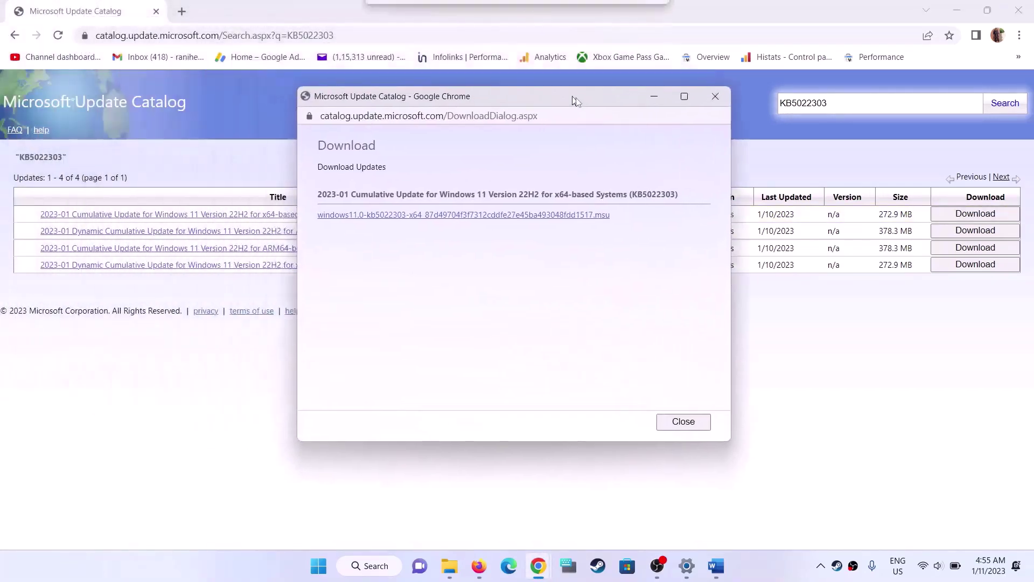
{"action": "left_click", "coordinate": [488, 219]}
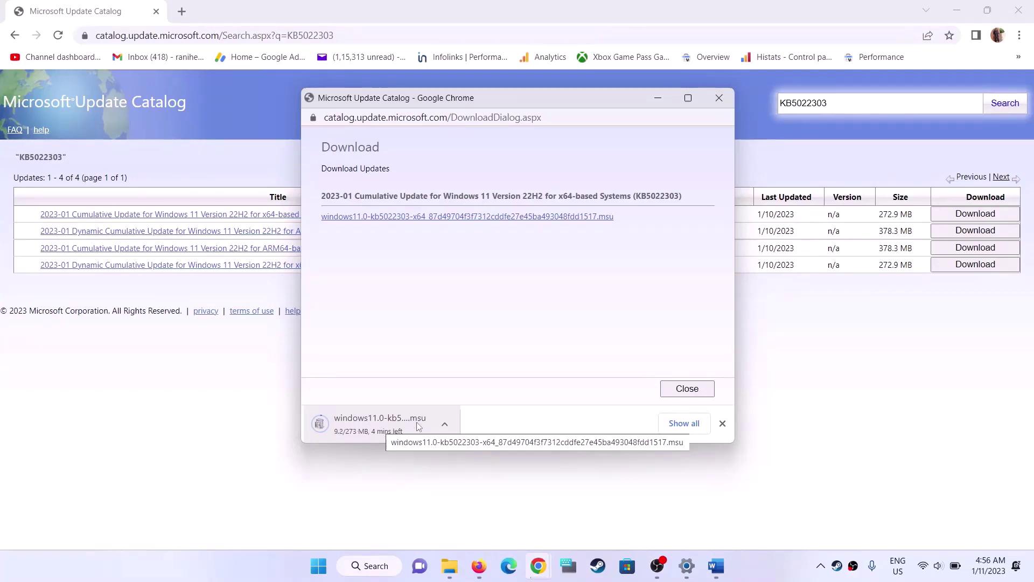
- Save the KB5022303 x64 .msu package to the Desktop from its download link, and check the options for the running download
{"action": "right_click", "coordinate": [449, 221]}
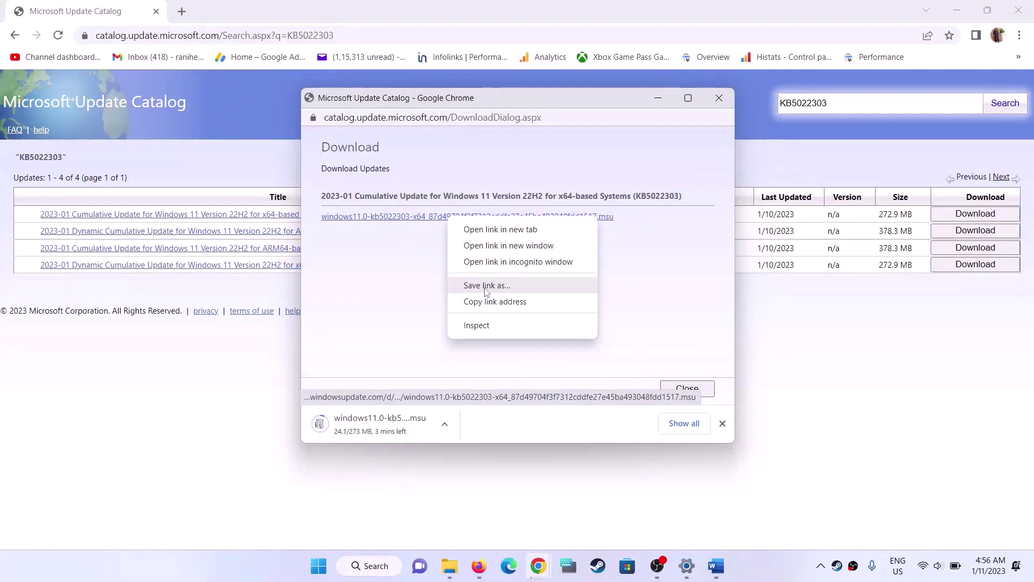
{"action": "left_click", "coordinate": [425, 268]}
{"action": "left_click_drag", "start_coordinate": [427, 222], "coordinate": [421, 216]}
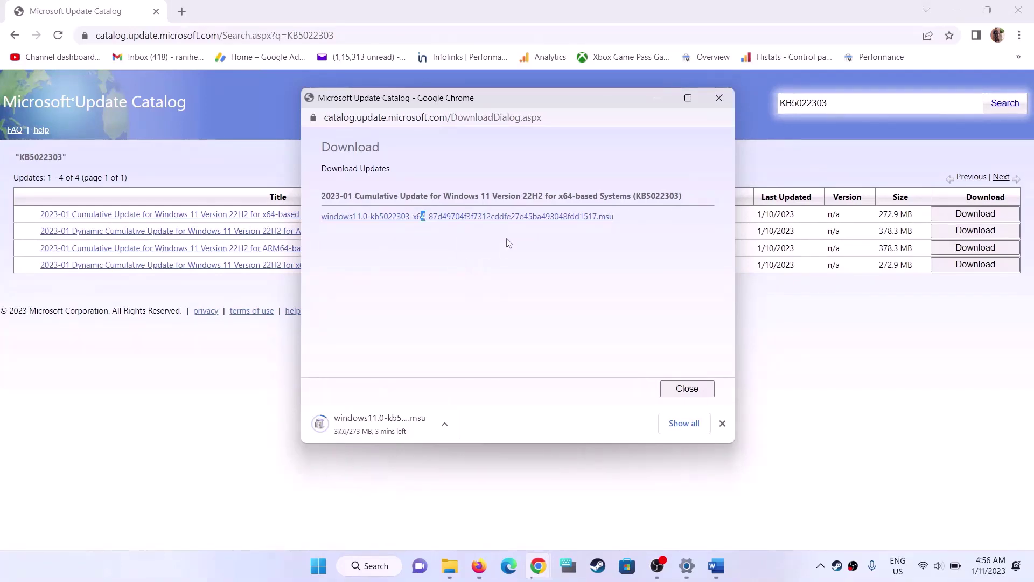
{"action": "right_click", "coordinate": [497, 218]}
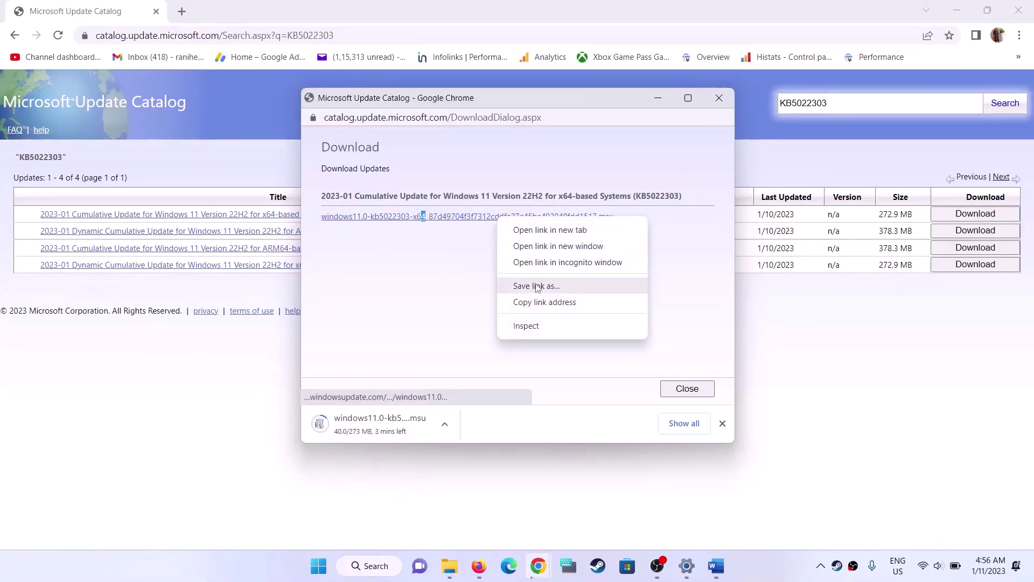
{"action": "key", "text": "Escape"}
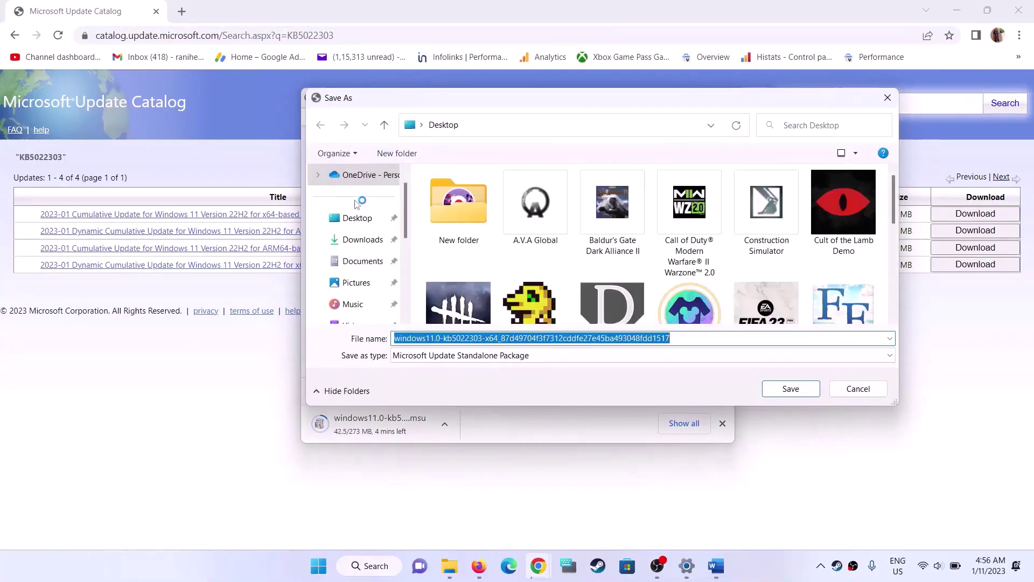
{"action": "left_click", "coordinate": [790, 388]}
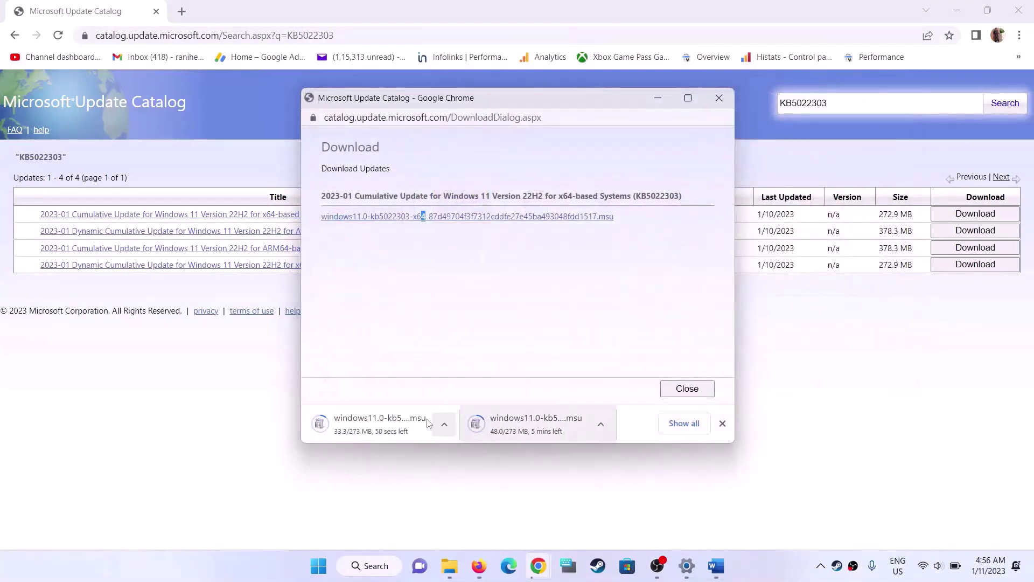
{"action": "left_click", "coordinate": [445, 424]}
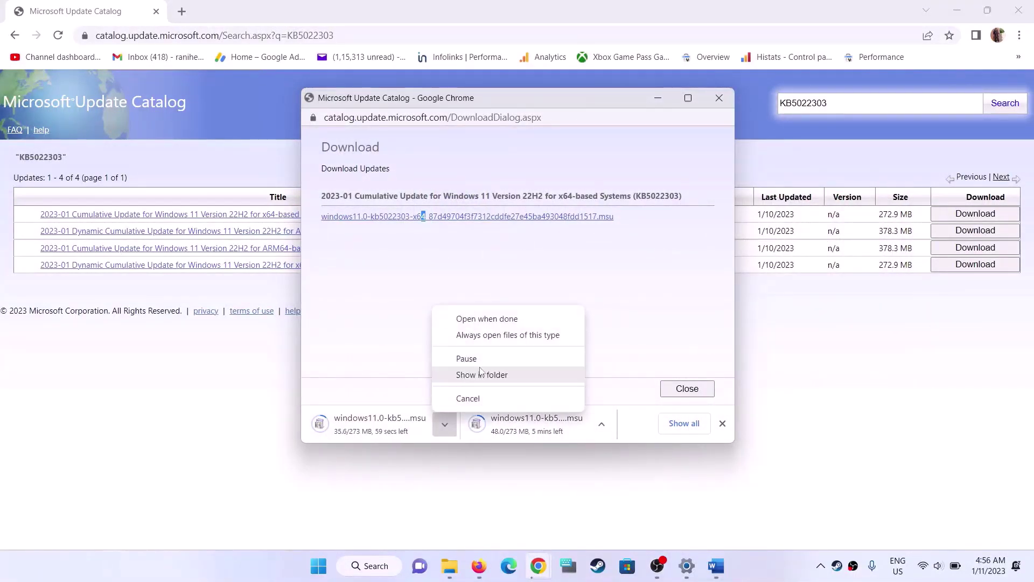
{"action": "left_click", "coordinate": [396, 376]}
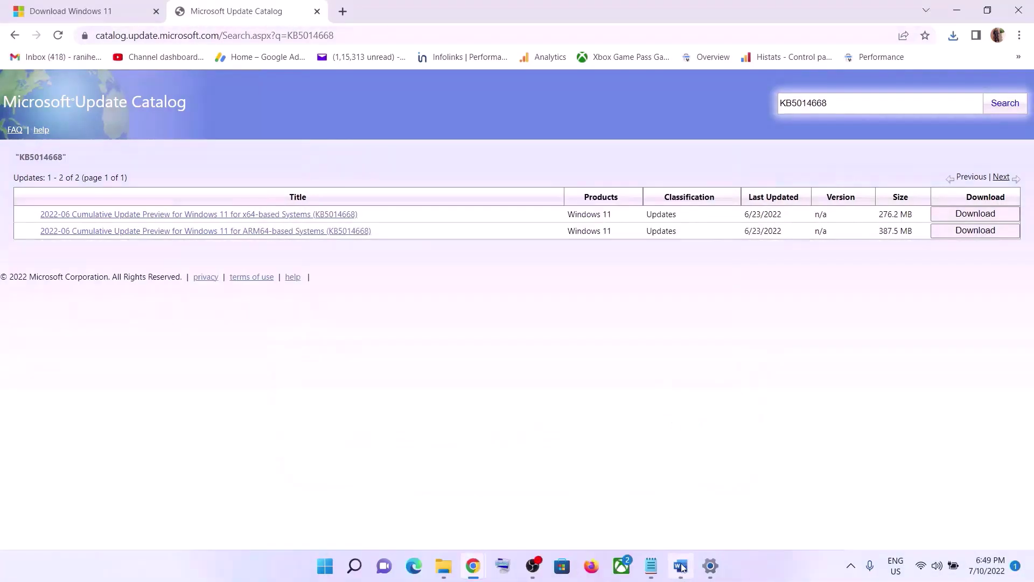
- Copy all Step 5 Reset Windows Update Components commands, from SC config trustedinstaller to net start appidsvc, in the Word notes
{"action": "left_click", "coordinate": [680, 565]}
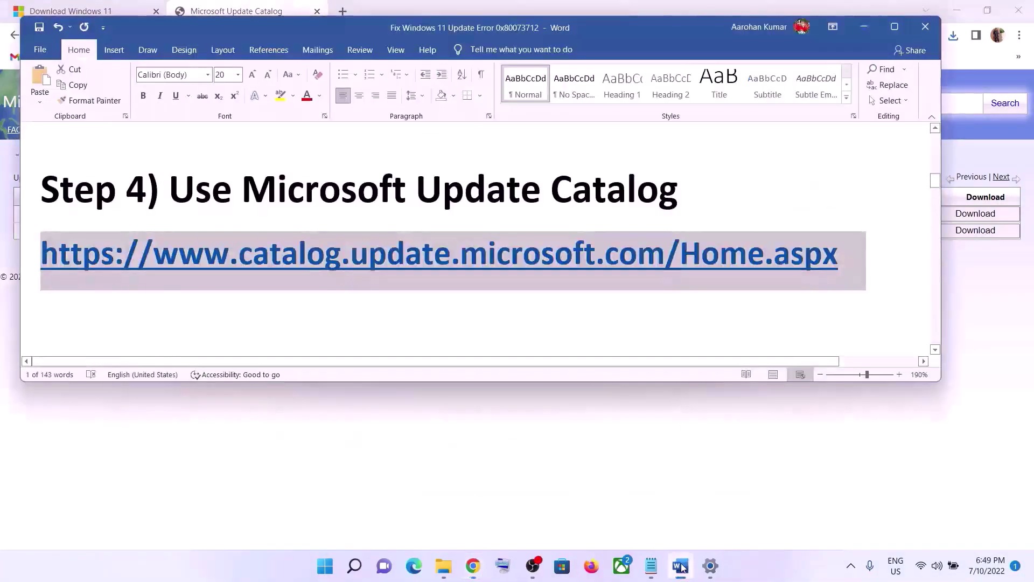
{"action": "scroll", "coordinate": [556, 251], "scroll_direction": "down", "scroll_amount": 5}
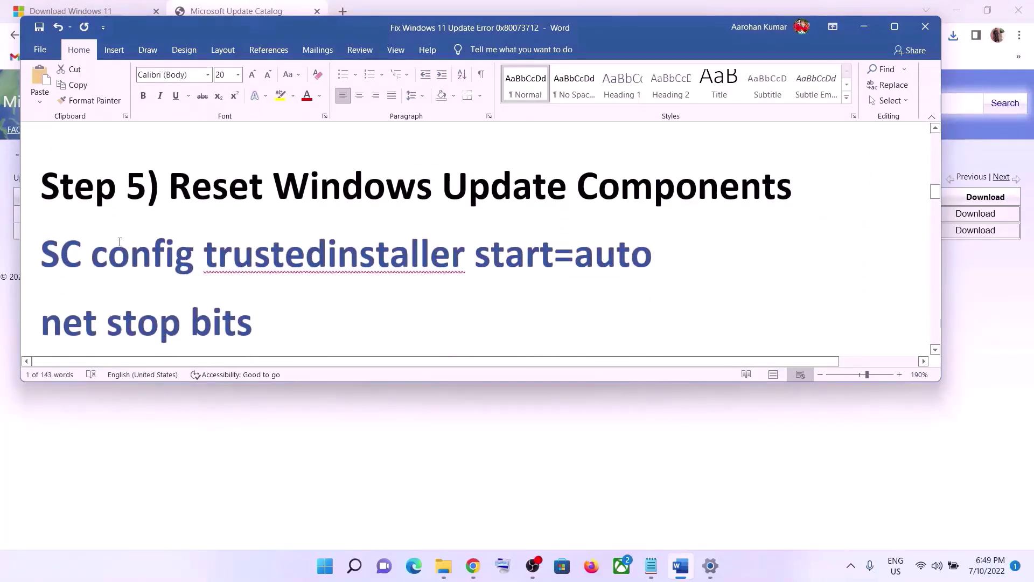
{"action": "left_click_drag", "start_coordinate": [43, 246], "coordinate": [325, 292]}
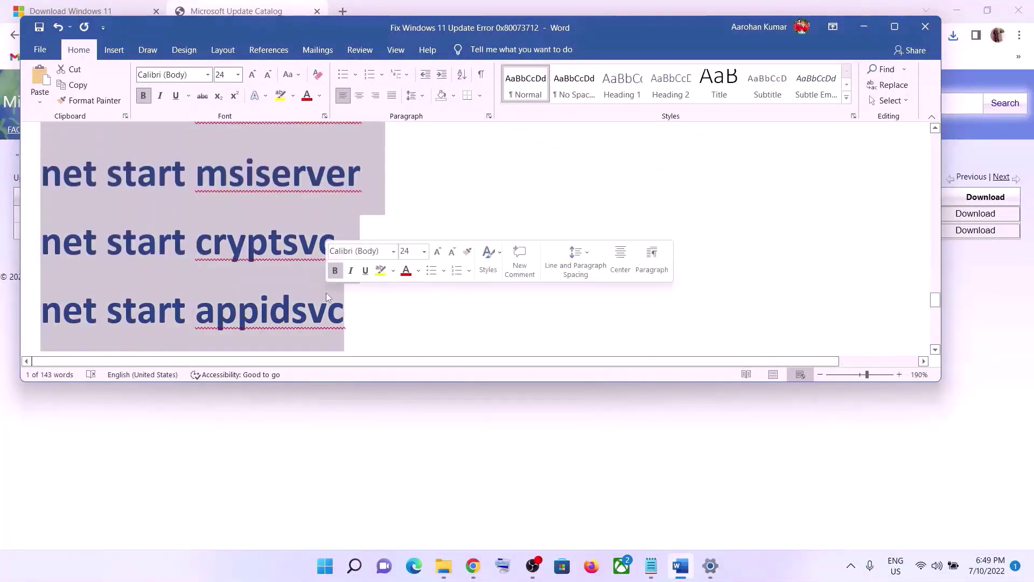
{"action": "right_click", "coordinate": [246, 221]}
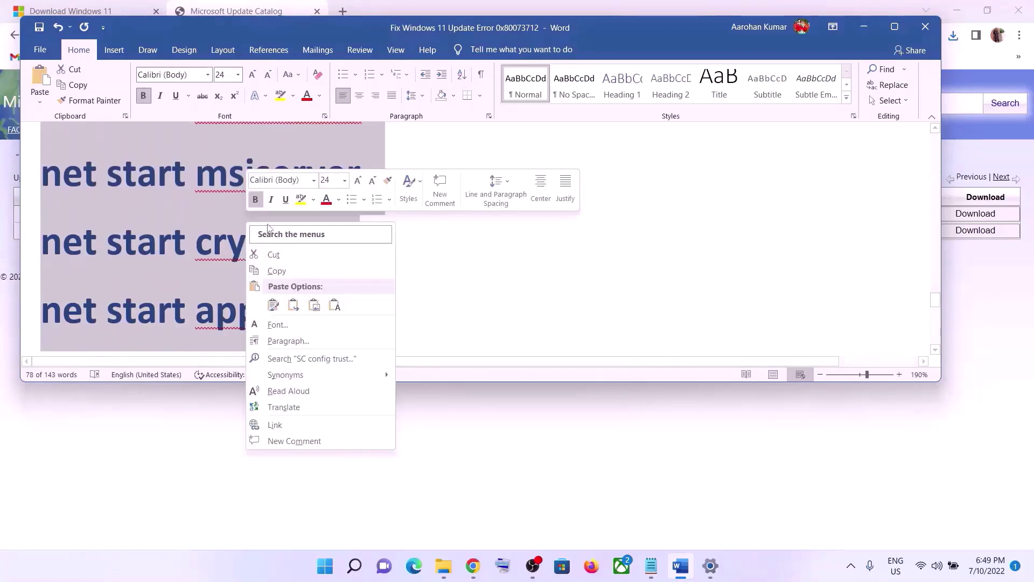
{"action": "left_click", "coordinate": [276, 271]}
- Open Notepad and paste the copied reset commands into a blank document
{"action": "left_click", "coordinate": [322, 567]}
{"action": "type", "text": "note"}
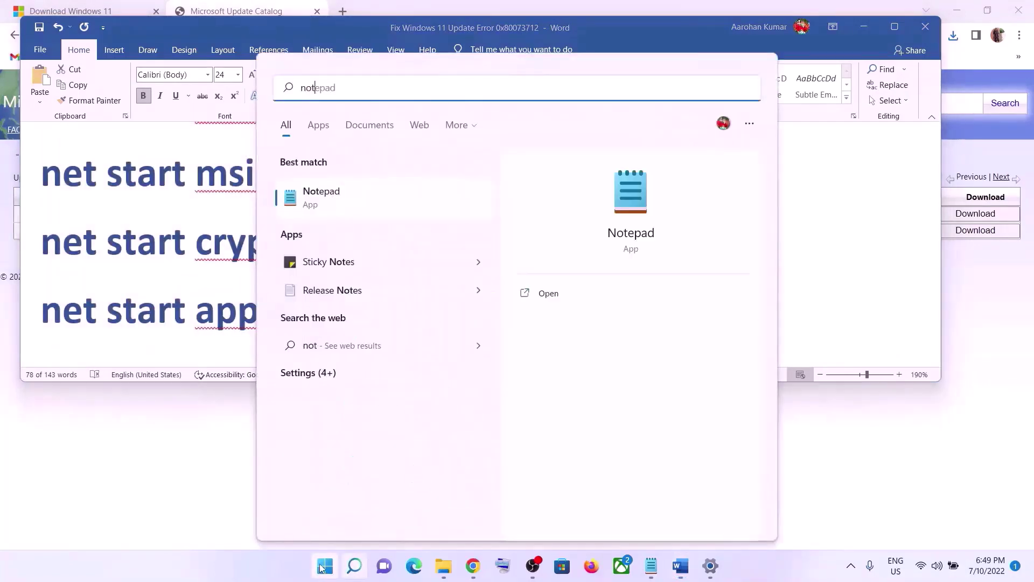
{"action": "left_click", "coordinate": [360, 186]}
{"action": "right_click", "coordinate": [410, 201]}
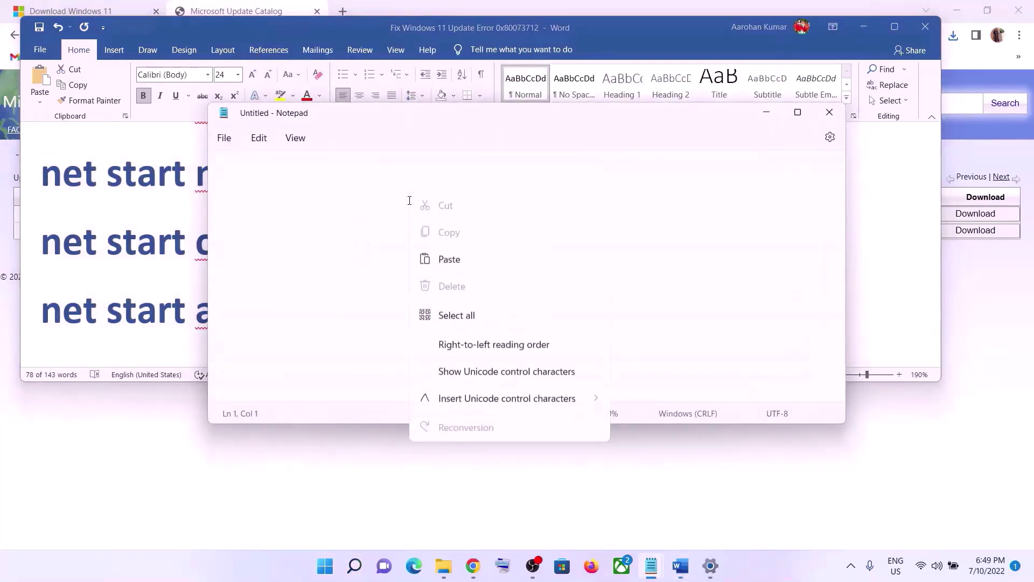
{"action": "left_click", "coordinate": [462, 299]}
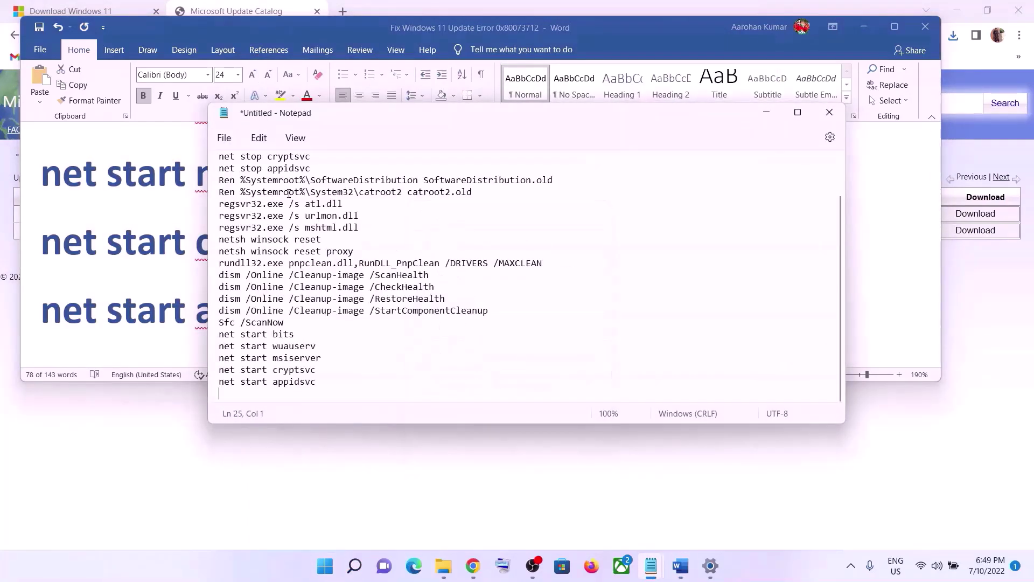
- Begin saving the Notepad file to the Desktop and copy the file name Wufix.bat from the Word notes
{"action": "left_click", "coordinate": [224, 138]}
{"action": "left_click", "coordinate": [237, 249]}
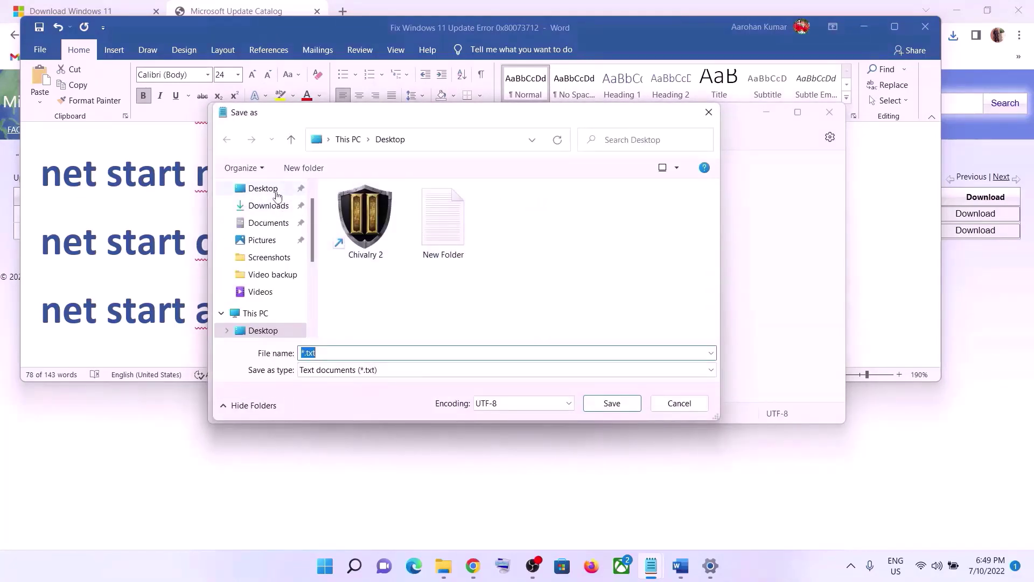
{"action": "left_click", "coordinate": [277, 192]}
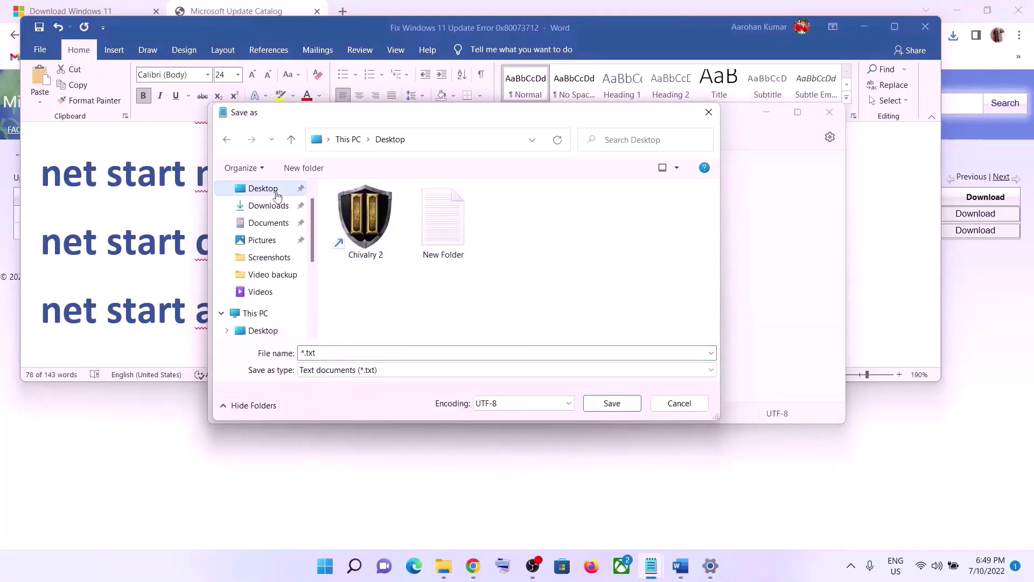
{"action": "left_click", "coordinate": [181, 325]}
{"action": "scroll", "coordinate": [235, 275], "scroll_direction": "down", "scroll_amount": 5}
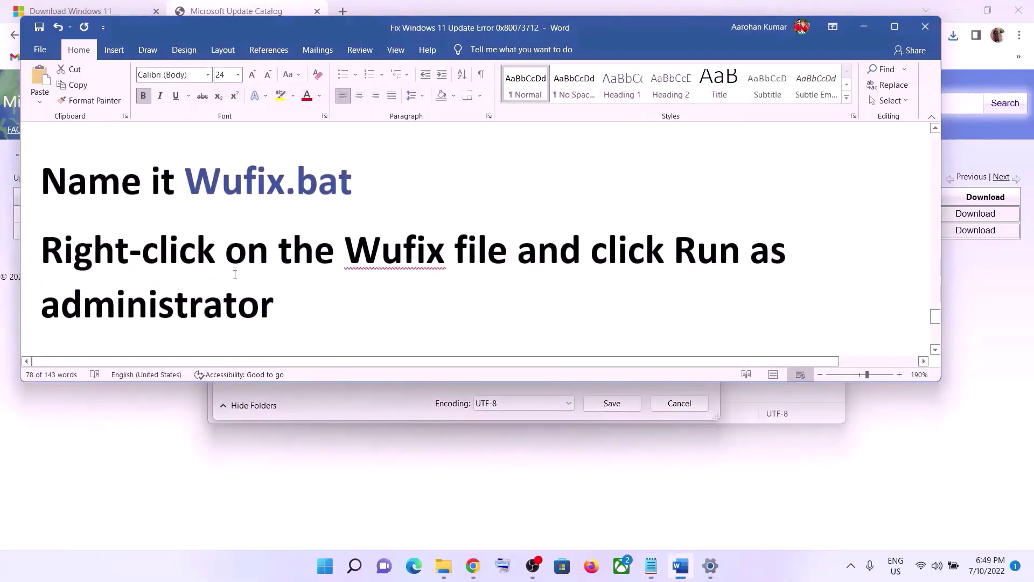
{"action": "left_click_drag", "start_coordinate": [191, 173], "coordinate": [347, 181]}
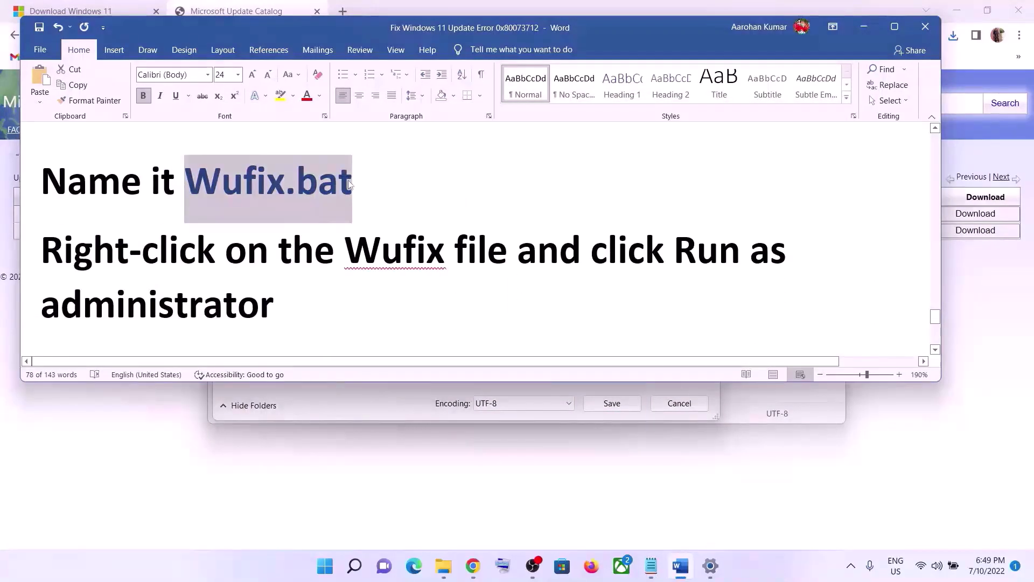
{"action": "key", "text": "alt+Tab"}
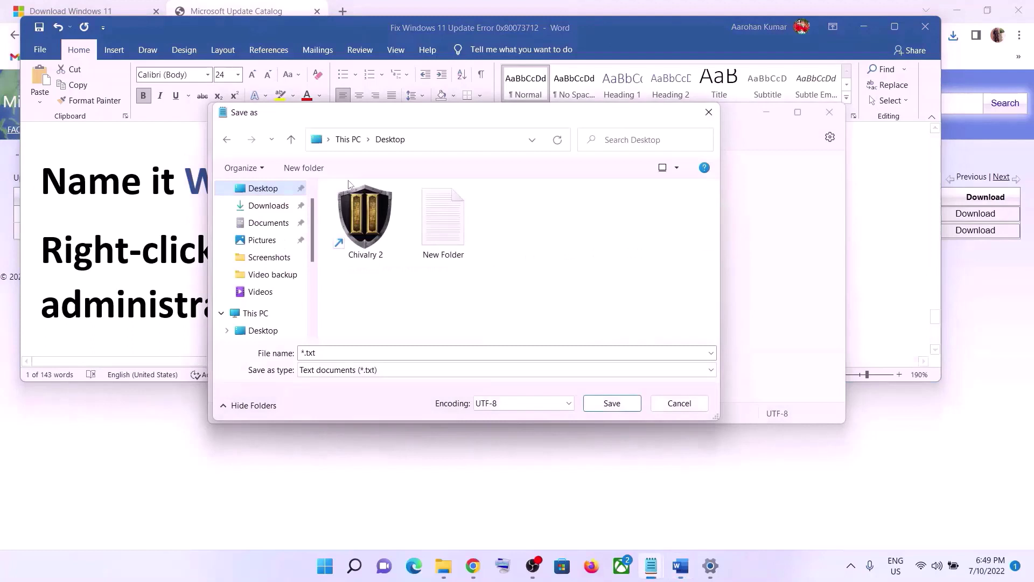
- Save the command file on the Desktop as Wufix.bat with the type All files
{"action": "left_click", "coordinate": [326, 351]}
{"action": "key", "text": "ctrl+v"}
{"action": "left_click", "coordinate": [324, 371]}
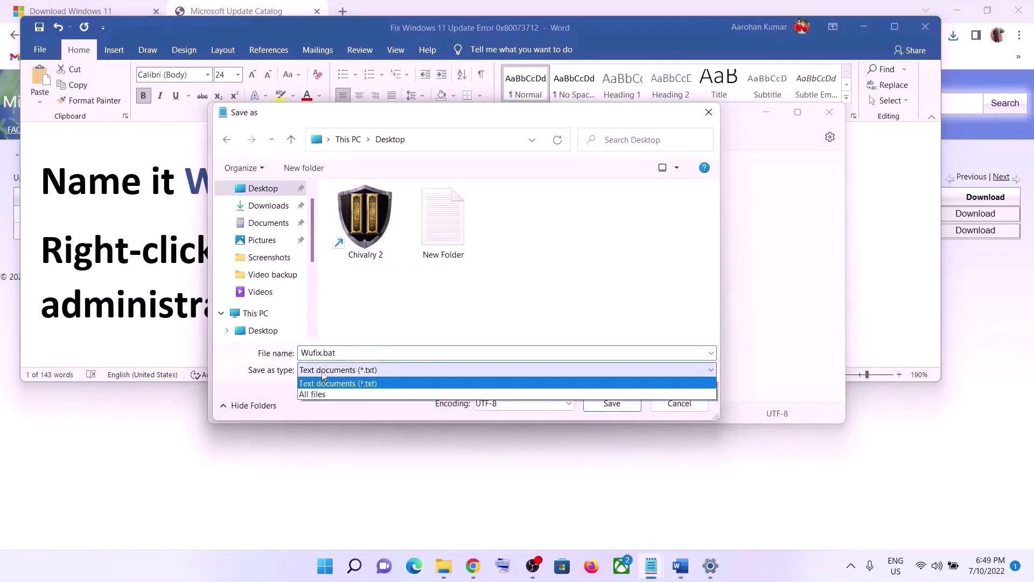
{"action": "left_click", "coordinate": [320, 393]}
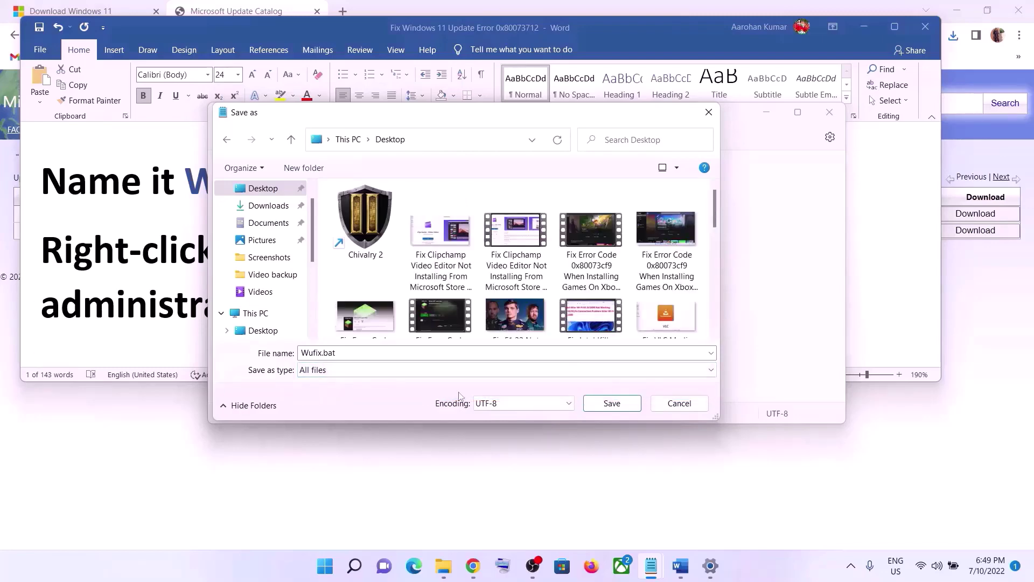
{"action": "left_click", "coordinate": [629, 405]}
- Run the Wufix file from the desktop as administrator, and bring up the power options containing Restart
{"action": "key", "text": "super+d"}
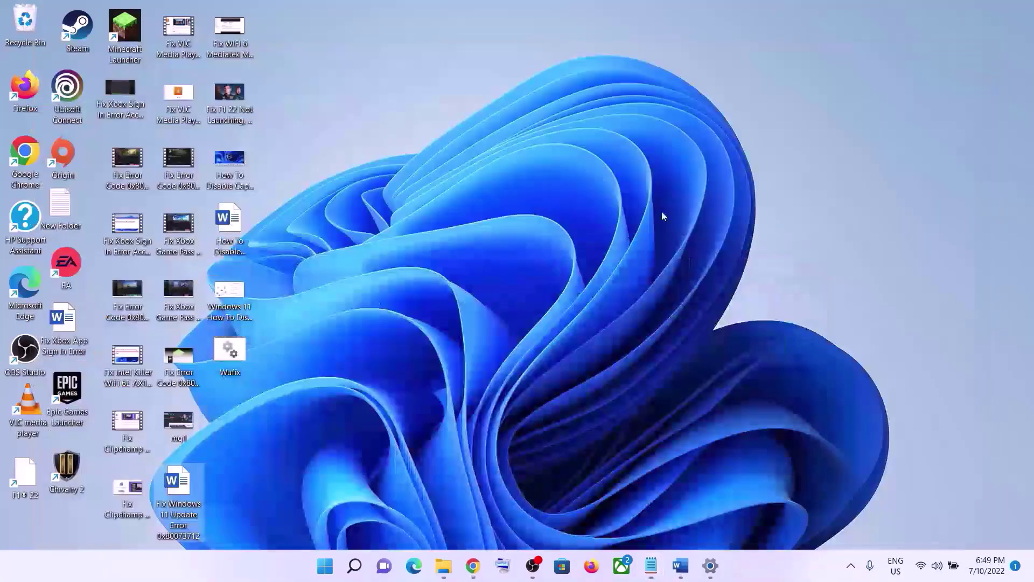
{"action": "right_click", "coordinate": [241, 354]}
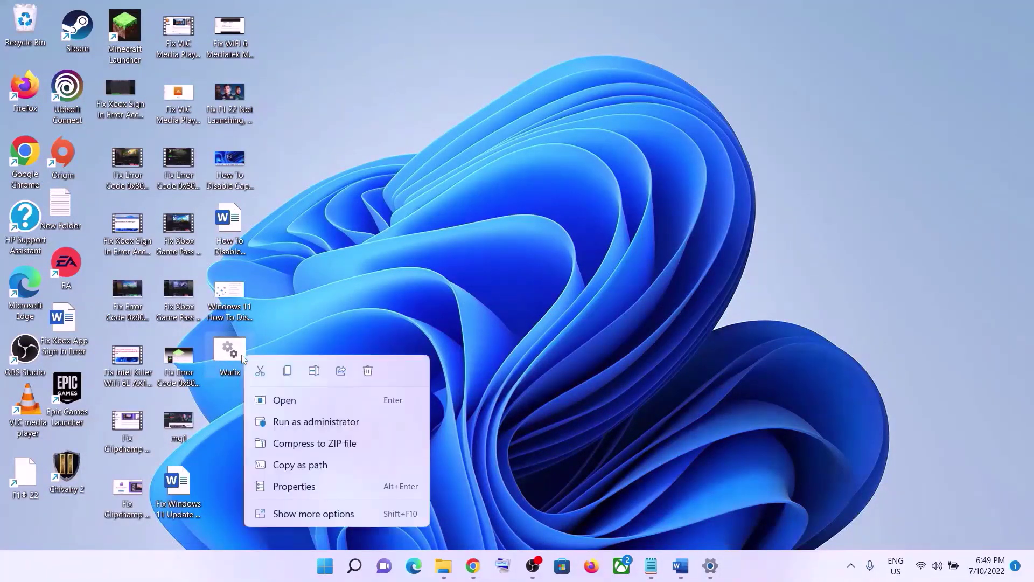
{"action": "left_click", "coordinate": [338, 421]}
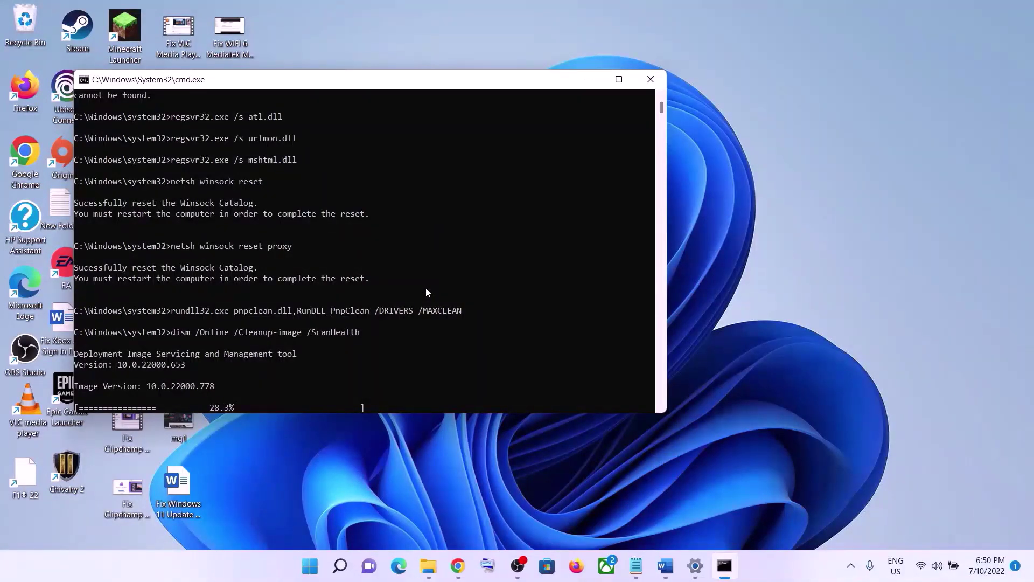
{"action": "left_click", "coordinate": [309, 565]}
{"action": "left_click", "coordinate": [684, 520]}
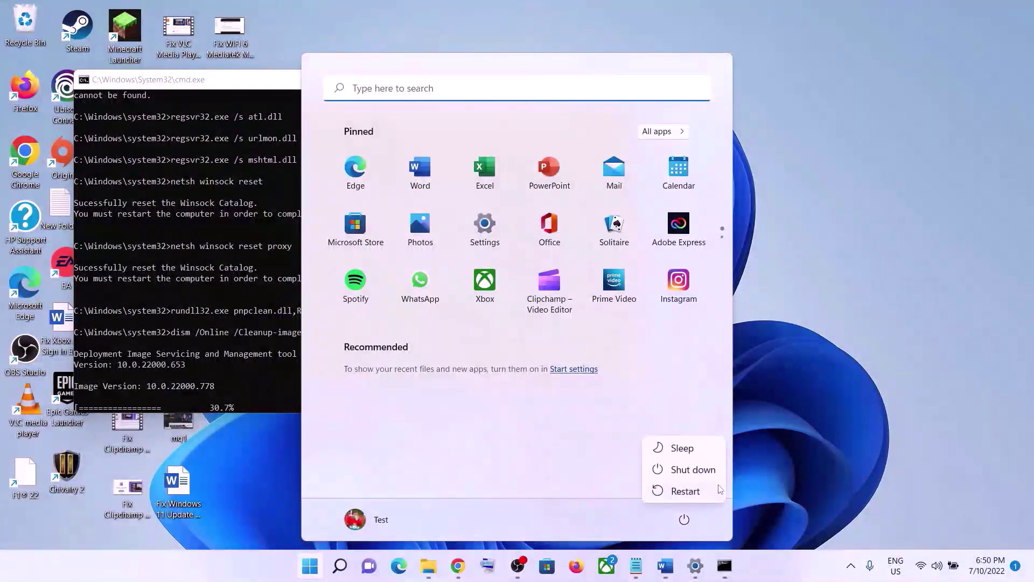
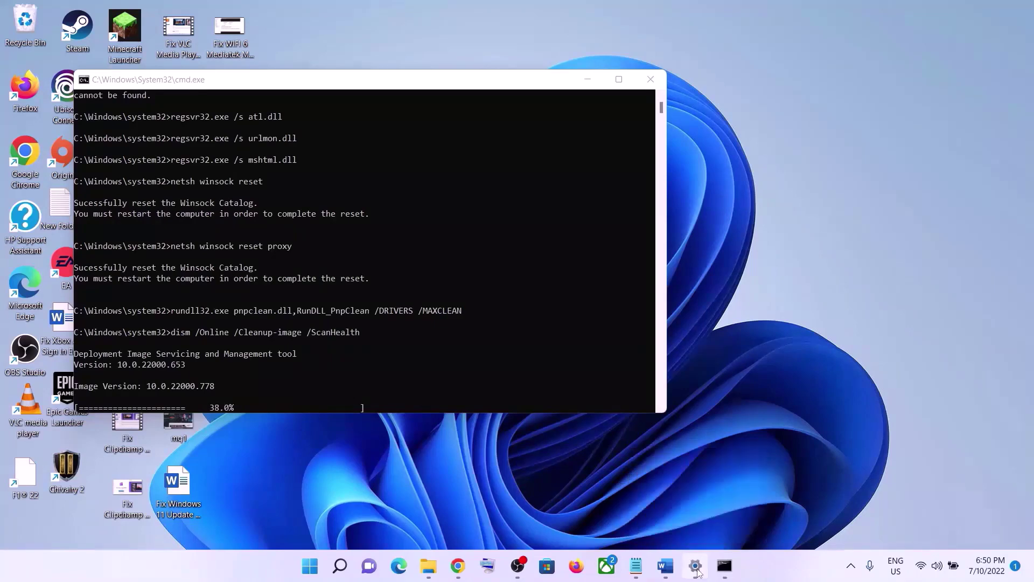
- Read Step 6 in the Word notes, covering the Media Creation Tool and its Windows 11 download link
{"action": "left_click", "coordinate": [666, 566]}
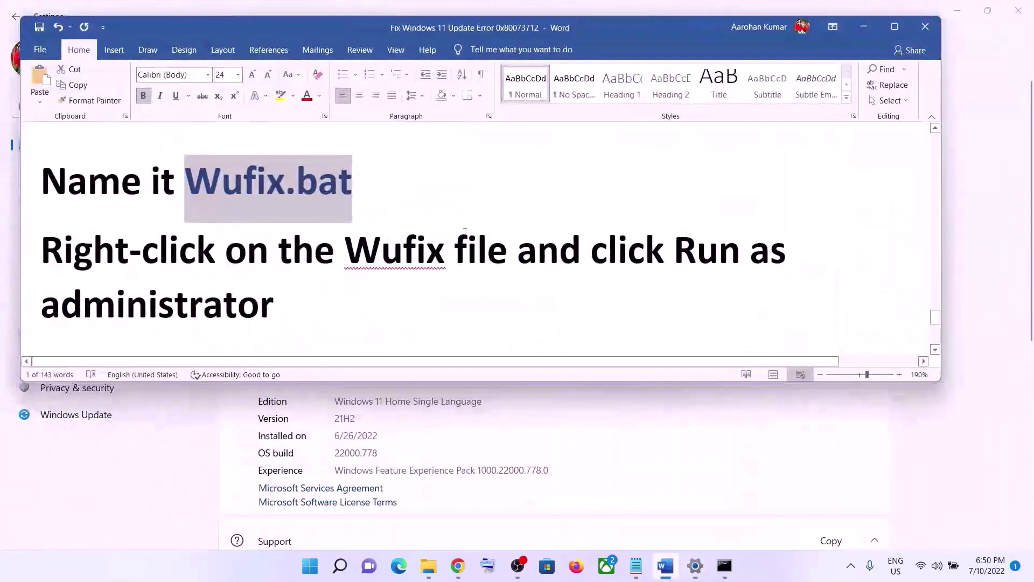
{"action": "scroll", "coordinate": [464, 231], "scroll_direction": "down", "scroll_amount": 5}
{"action": "scroll", "coordinate": [464, 233], "scroll_direction": "down", "scroll_amount": 1}
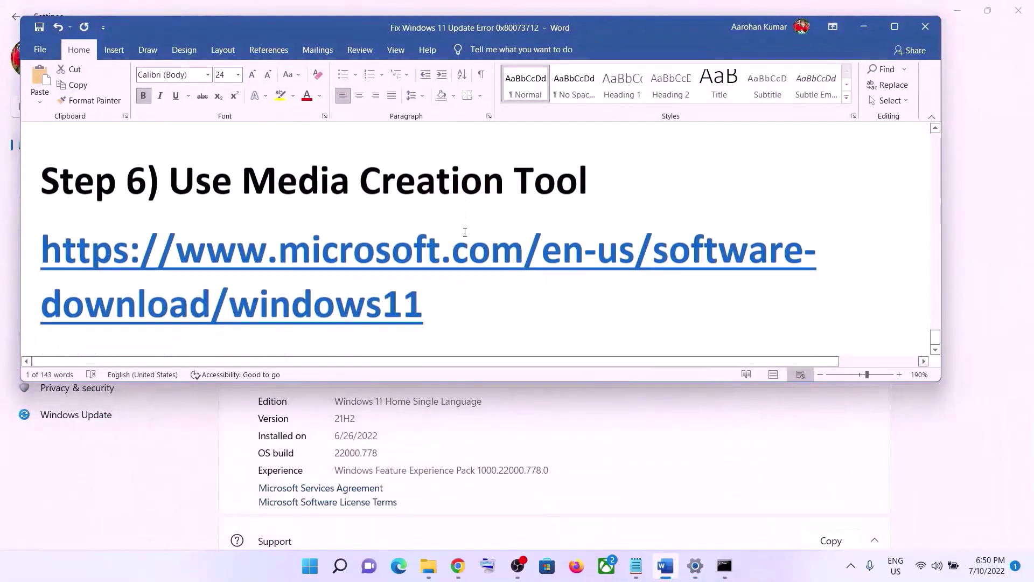
{"action": "left_click_drag", "start_coordinate": [169, 183], "coordinate": [545, 192]}
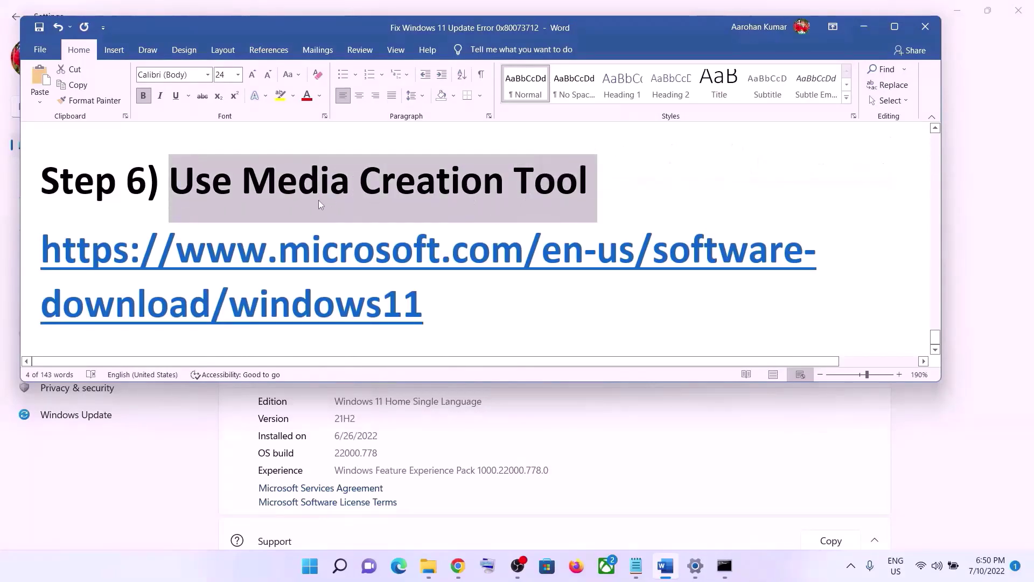
- Download the Media Creation Tool under Create Windows 11 Installation Media on Microsoft's Download Windows 11 page in Chrome and launch it
{"action": "left_click", "coordinate": [752, 574]}
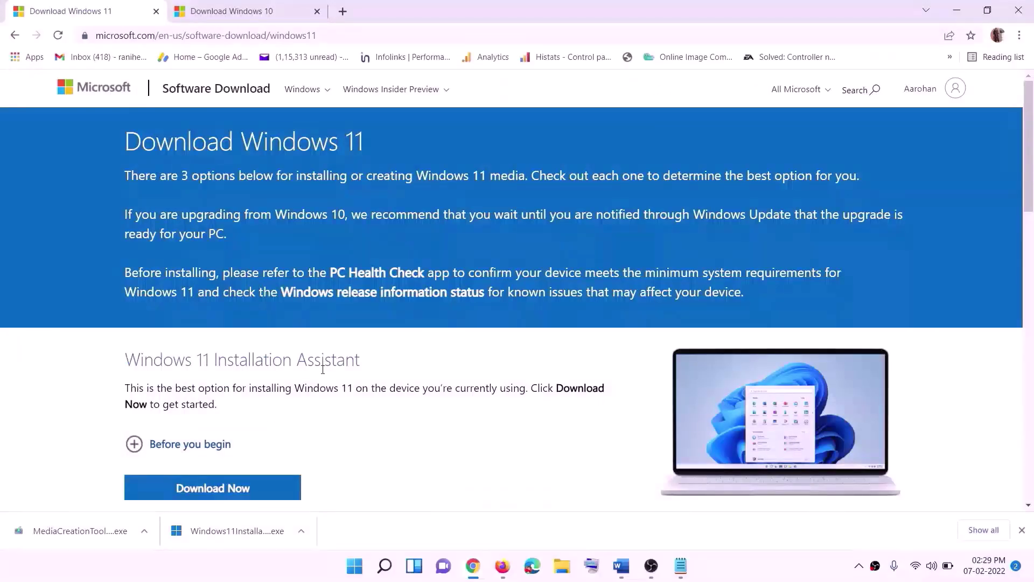
{"action": "scroll", "coordinate": [317, 377], "scroll_direction": "down", "scroll_amount": 5}
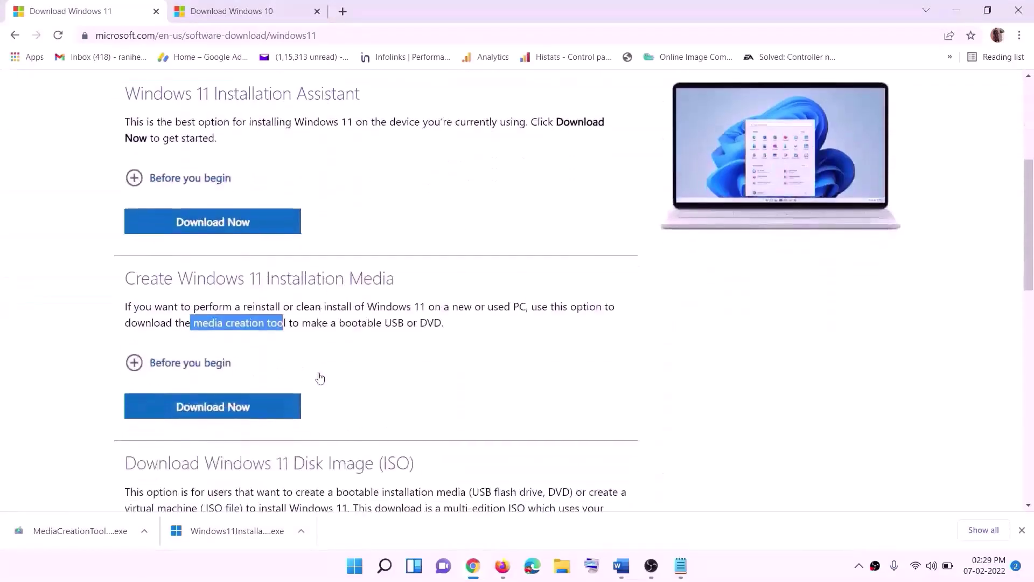
{"action": "left_click_drag", "start_coordinate": [194, 320], "coordinate": [299, 320]}
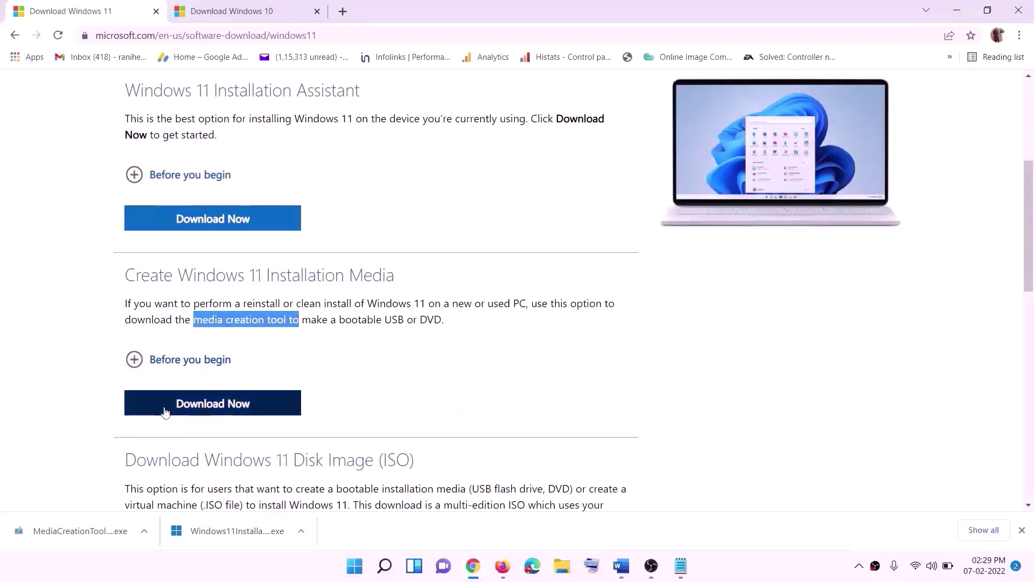
{"action": "left_click", "coordinate": [206, 411]}
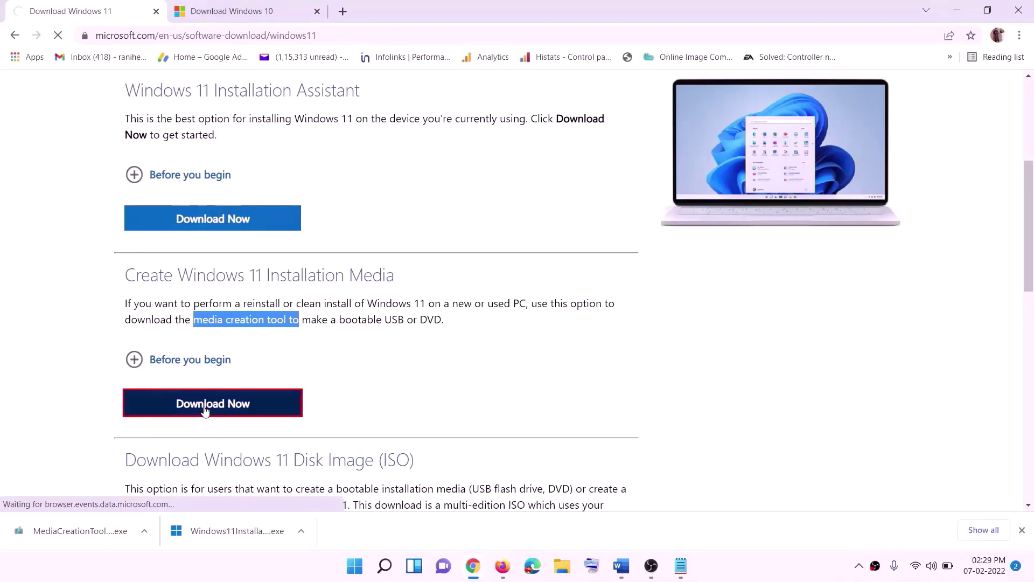
{"action": "left_click", "coordinate": [64, 530]}
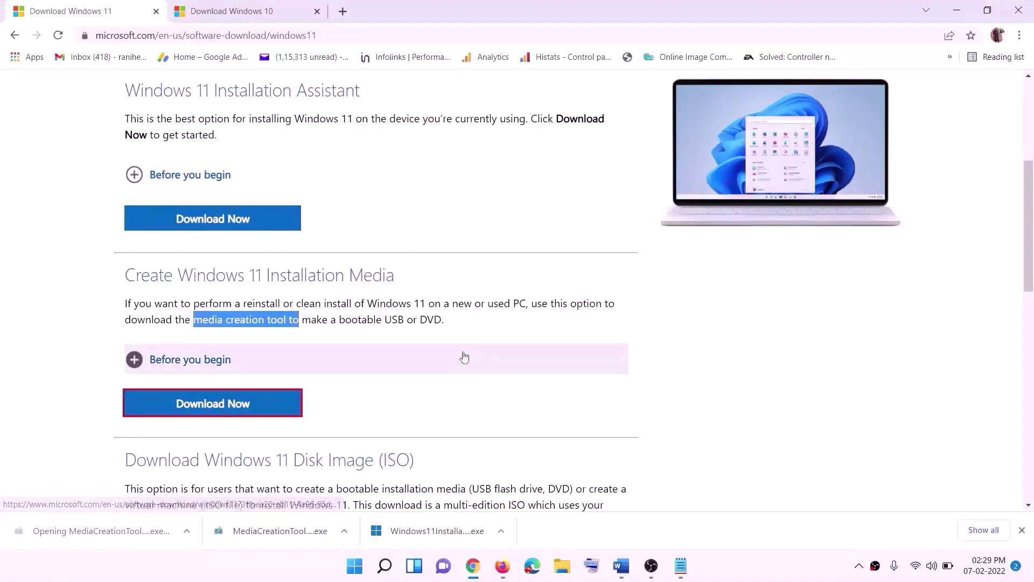
{"action": "left_click", "coordinate": [459, 399]}
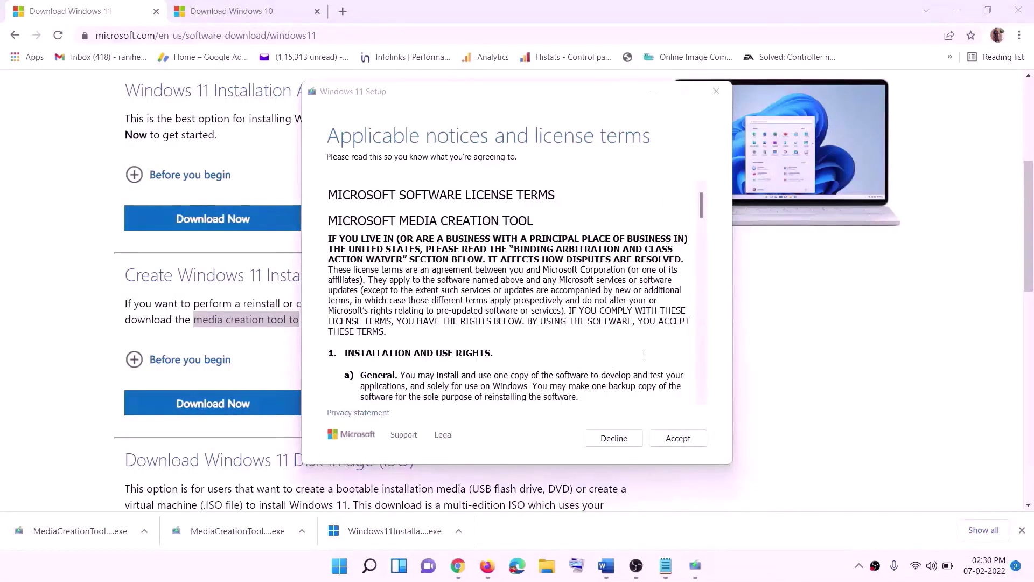
- Accept the Media Creation Tool license terms, keep the recommended language and edition, and choose ISO file as the media
{"action": "left_click", "coordinate": [664, 438]}
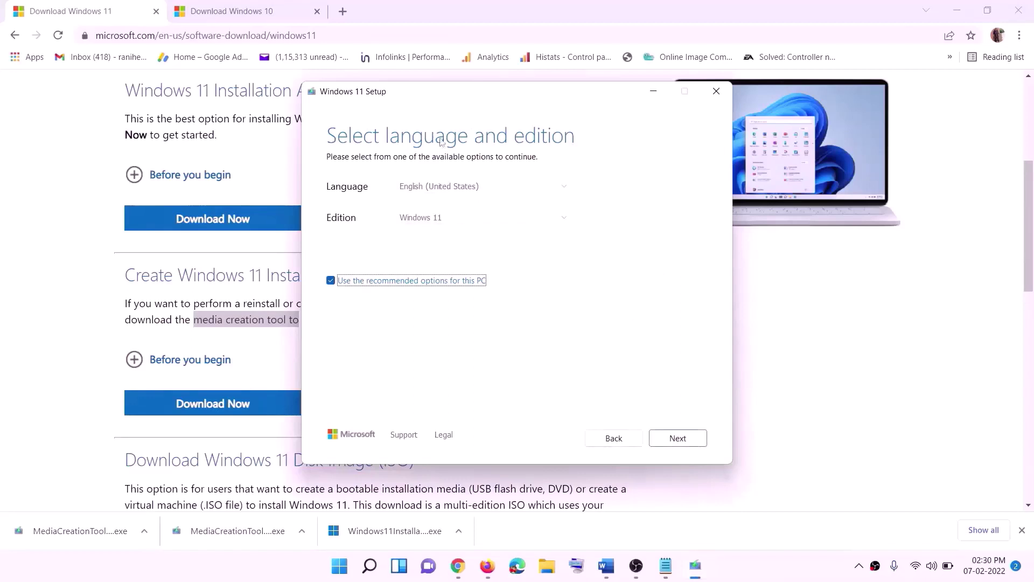
{"action": "left_click", "coordinate": [677, 437]}
{"action": "left_click", "coordinate": [347, 236]}
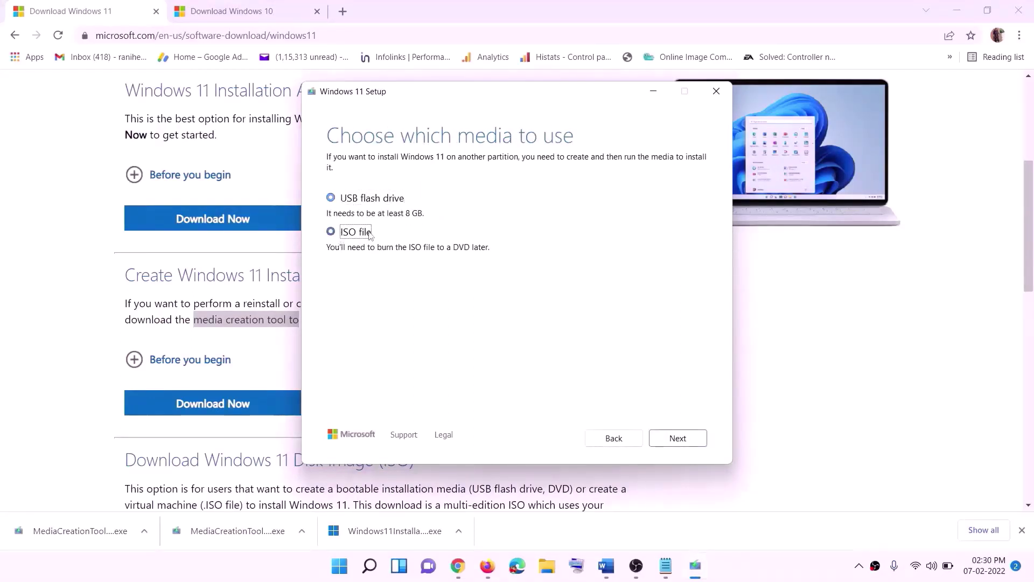
{"action": "left_click", "coordinate": [682, 438]}
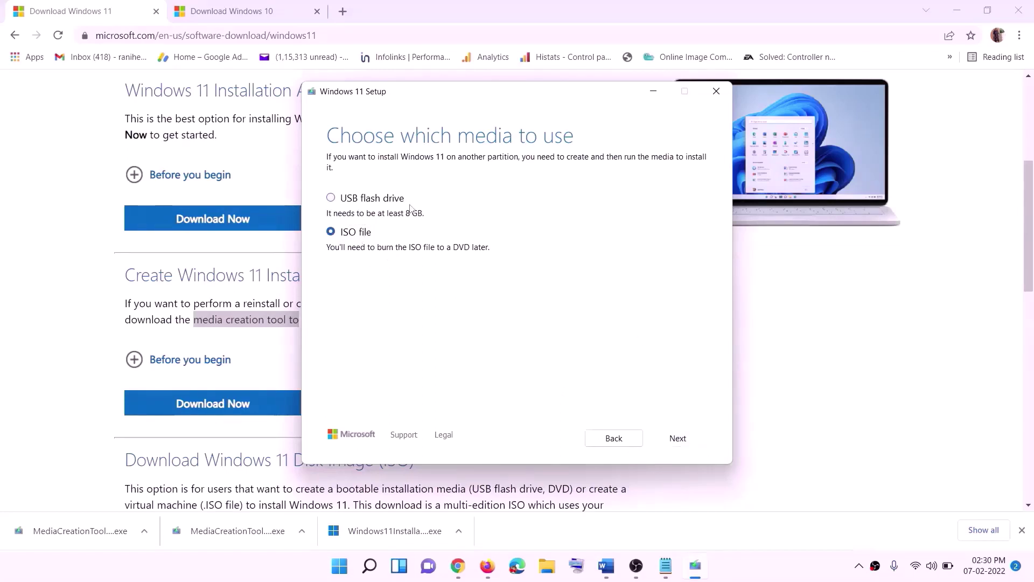
- Save the ISO file on the Desktop under the file name Windows
{"action": "scroll", "coordinate": [358, 269], "scroll_direction": "up", "scroll_amount": 2}
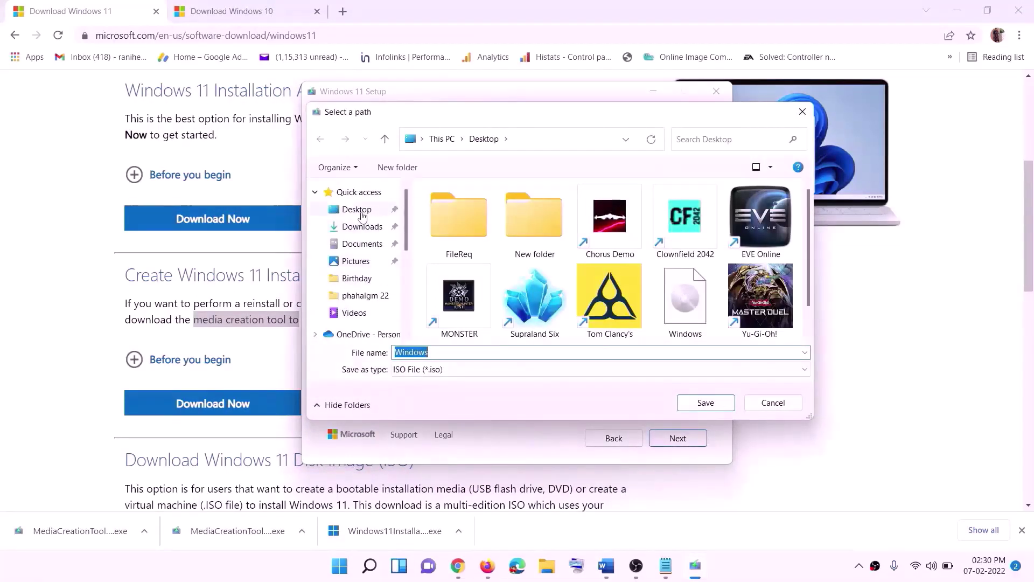
{"action": "left_click", "coordinate": [354, 210]}
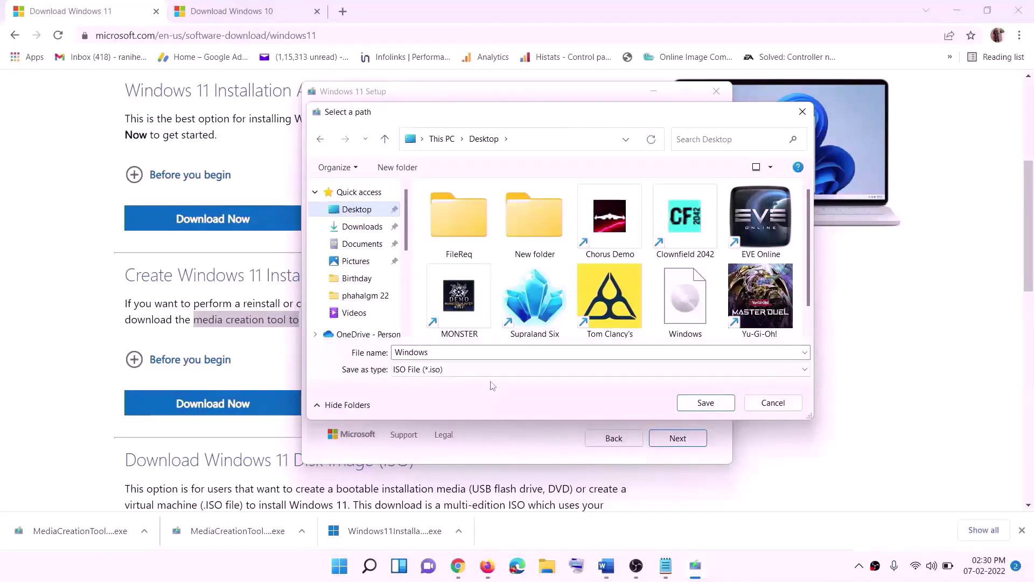
{"action": "left_click", "coordinate": [705, 402]}
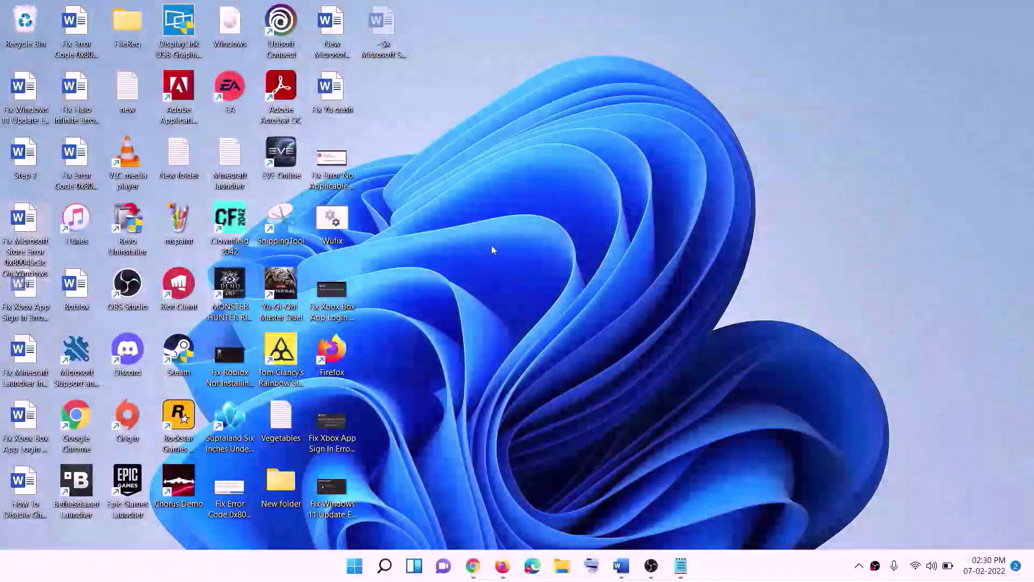
- Open the Windows ISO from the desktop and run its setup application with permission, continuing past the Install Windows 11 page
{"action": "left_click_drag", "start_coordinate": [244, 28], "coordinate": [335, 293]}
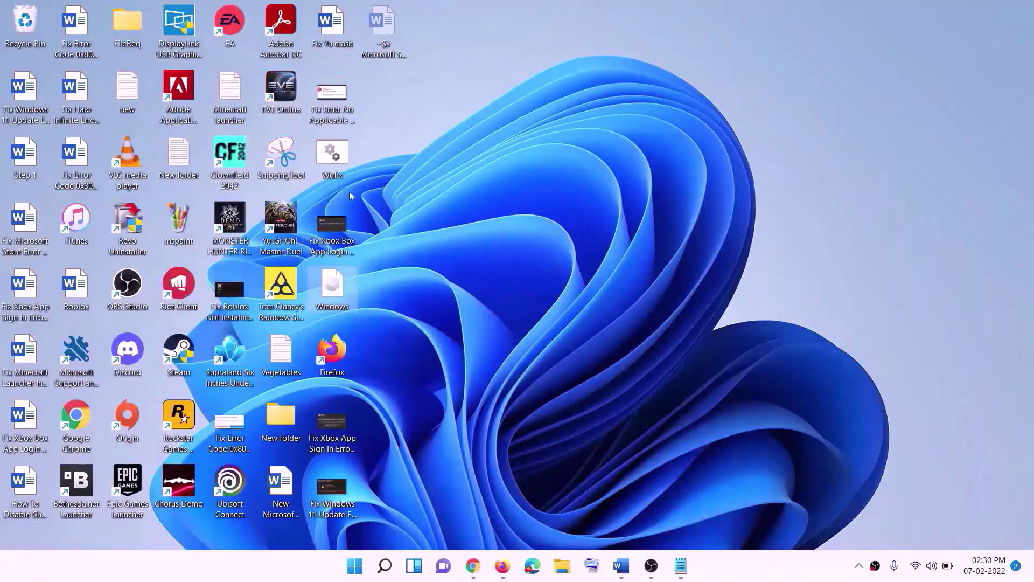
{"action": "double_click", "coordinate": [333, 293]}
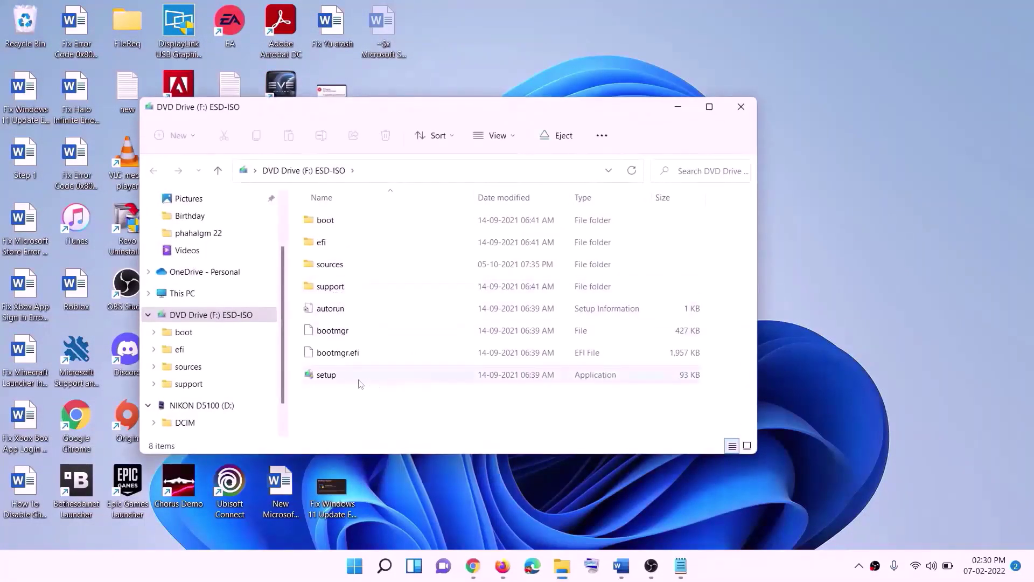
{"action": "left_click", "coordinate": [326, 377]}
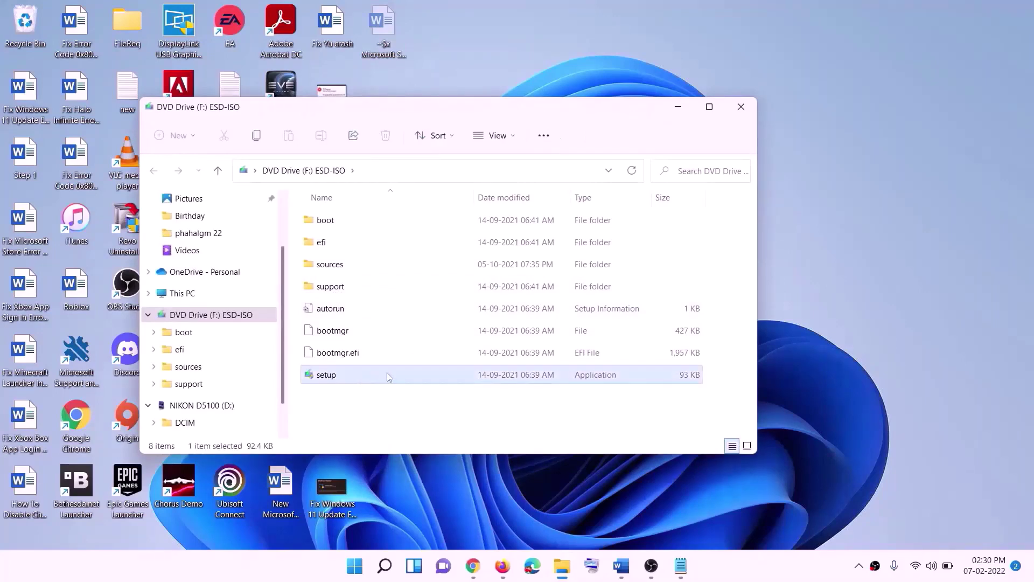
{"action": "double_click", "coordinate": [353, 376]}
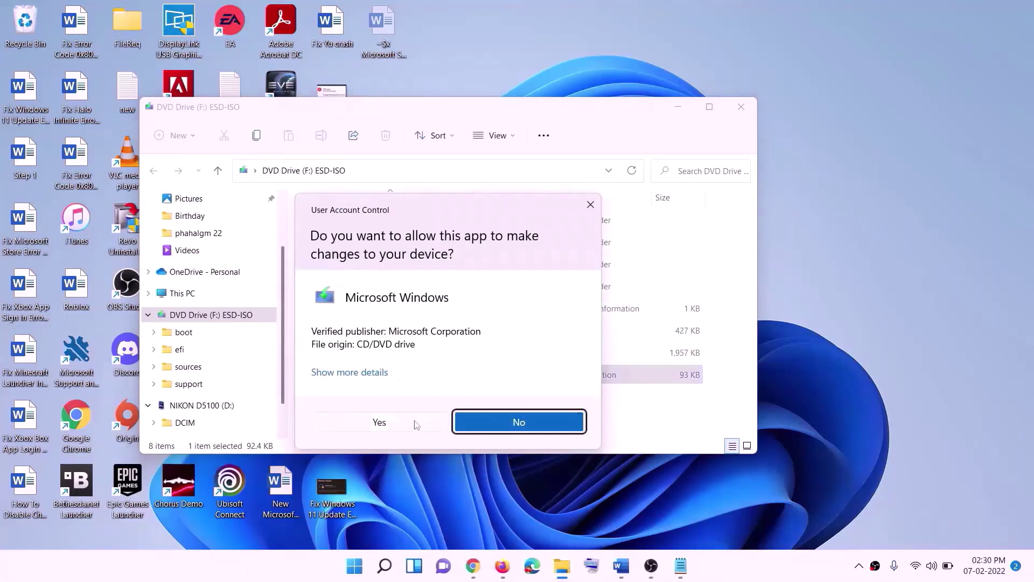
{"action": "left_click", "coordinate": [417, 425]}
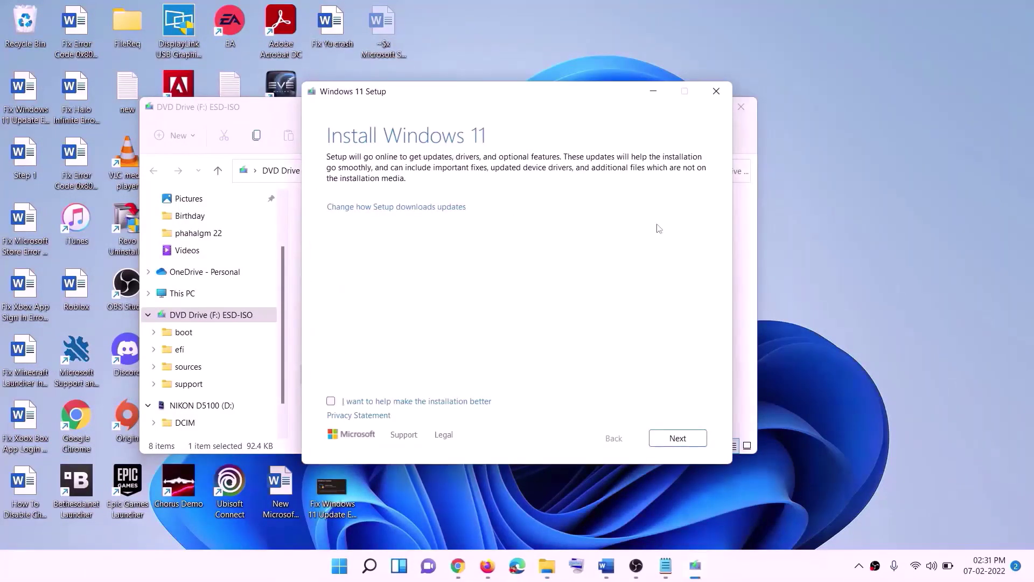
{"action": "left_click", "coordinate": [679, 439]}
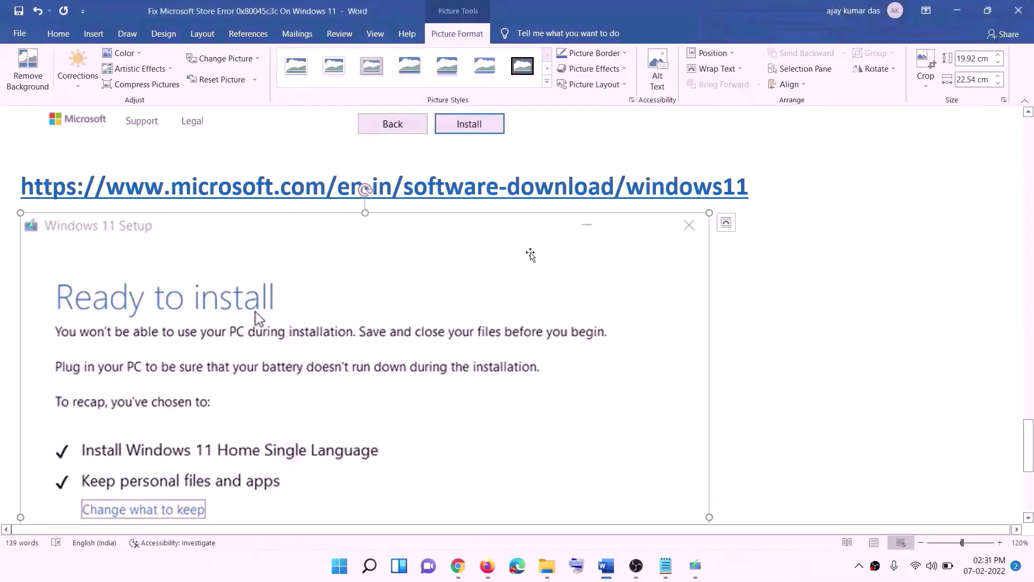
- Review the Ready to install screenshot in the Word notes, covering the edition to install and what is kept
{"action": "scroll", "coordinate": [284, 243], "scroll_direction": "down", "scroll_amount": 3}
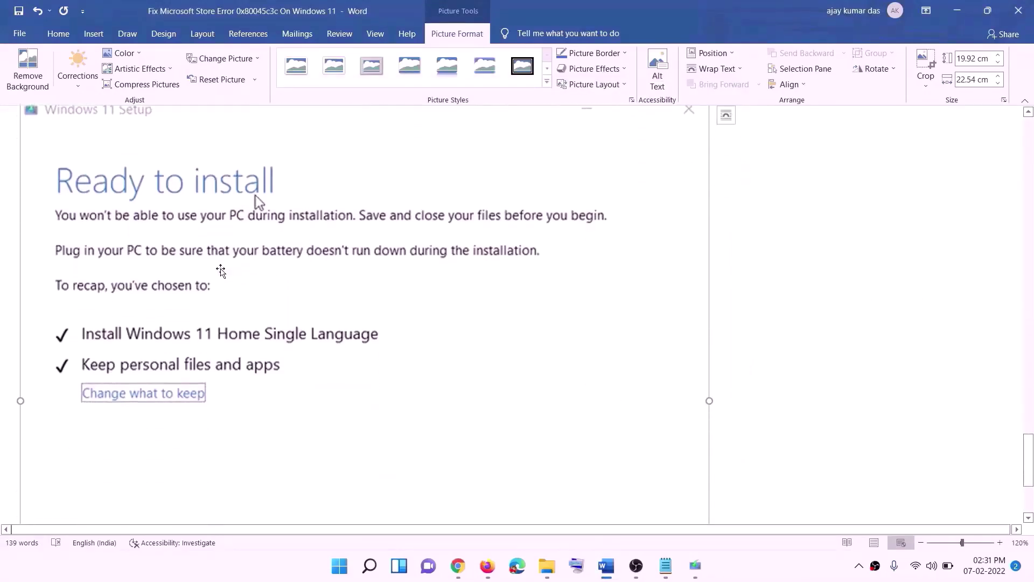
{"action": "scroll", "coordinate": [281, 196], "scroll_direction": "down", "scroll_amount": 1}
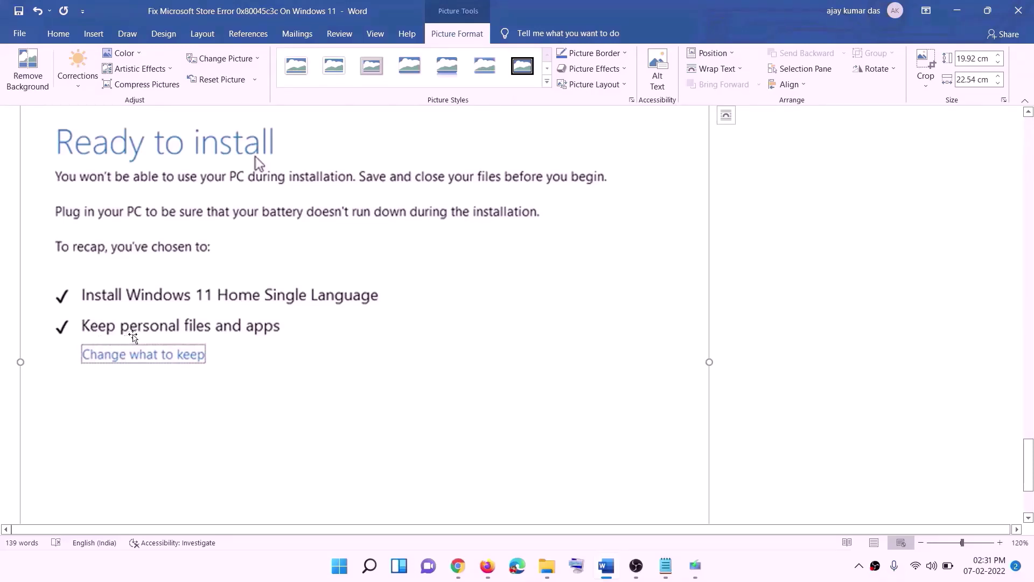
{"action": "scroll", "coordinate": [388, 338], "scroll_direction": "down", "scroll_amount": 1}
{"action": "scroll", "coordinate": [388, 337], "scroll_direction": "down", "scroll_amount": 1}
{"action": "scroll", "coordinate": [549, 401], "scroll_direction": "up", "scroll_amount": 5}
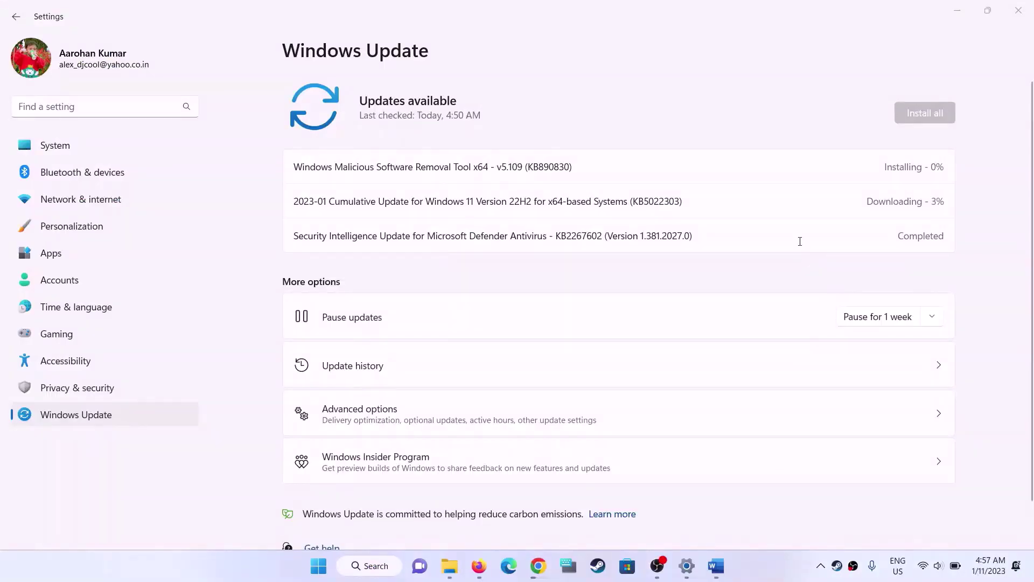
- Highlight the KB number of the 2023-01 Cumulative Update for Windows 11 Version 22H2 in the Windows Update settings
{"action": "double_click", "coordinate": [650, 204]}
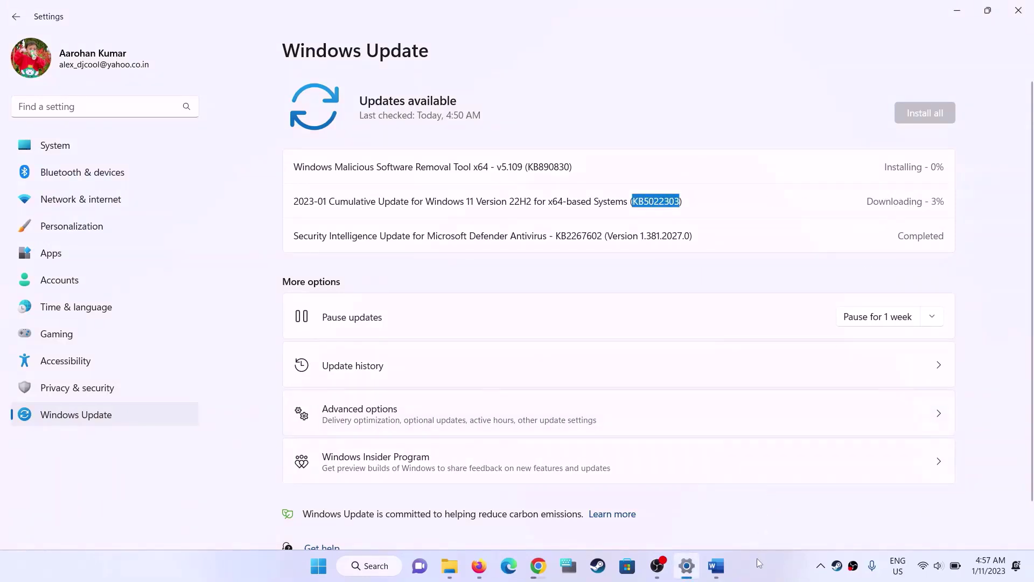
{"action": "left_click", "coordinate": [761, 576]}
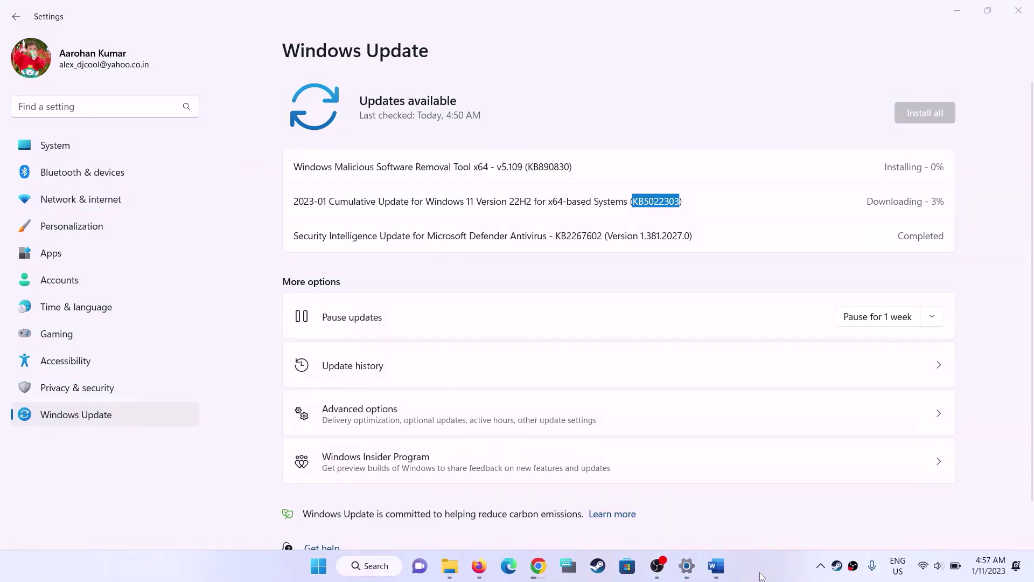